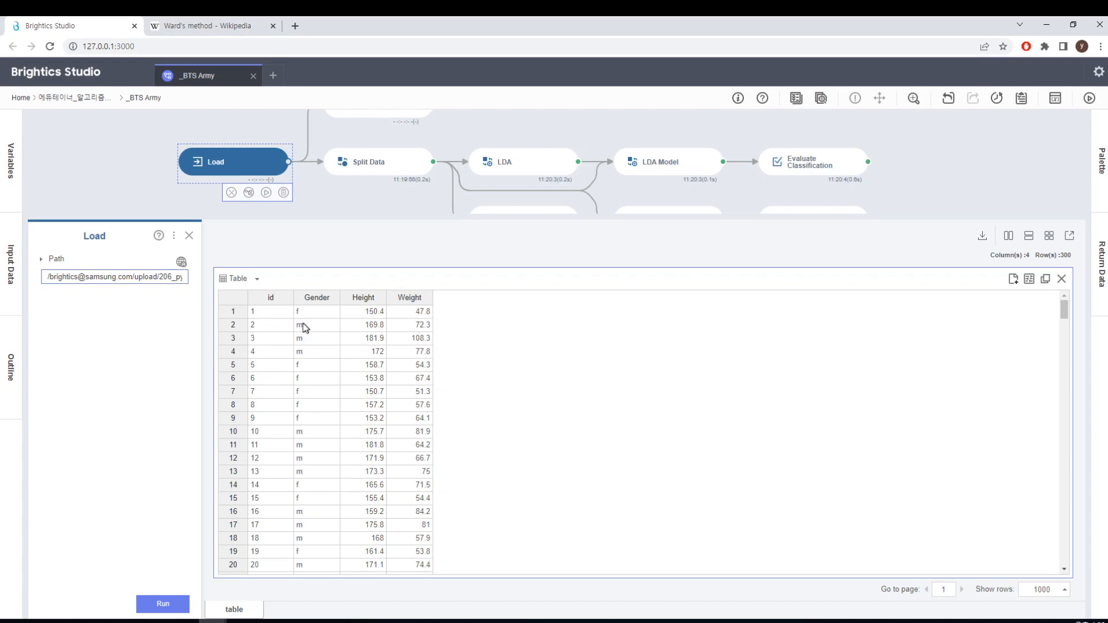
Read the data preparation slide in PowerPoint, and return to the workflow canvas in Brightics Studio with the Load settings closed
drag(0, 46, 559, 74)
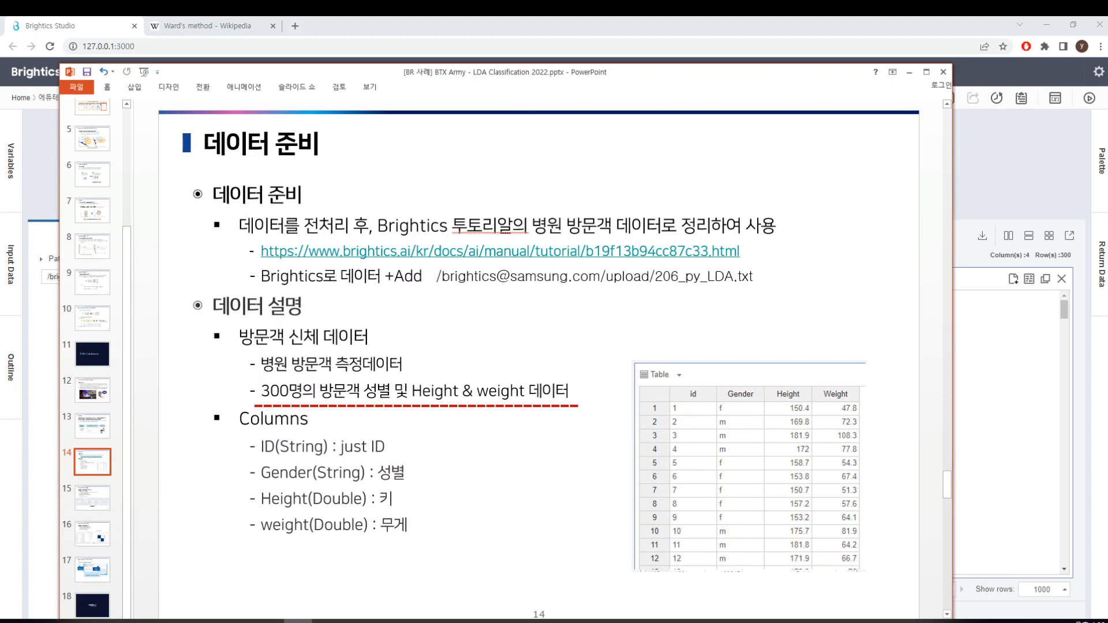
drag(539, 79, 0, 61)
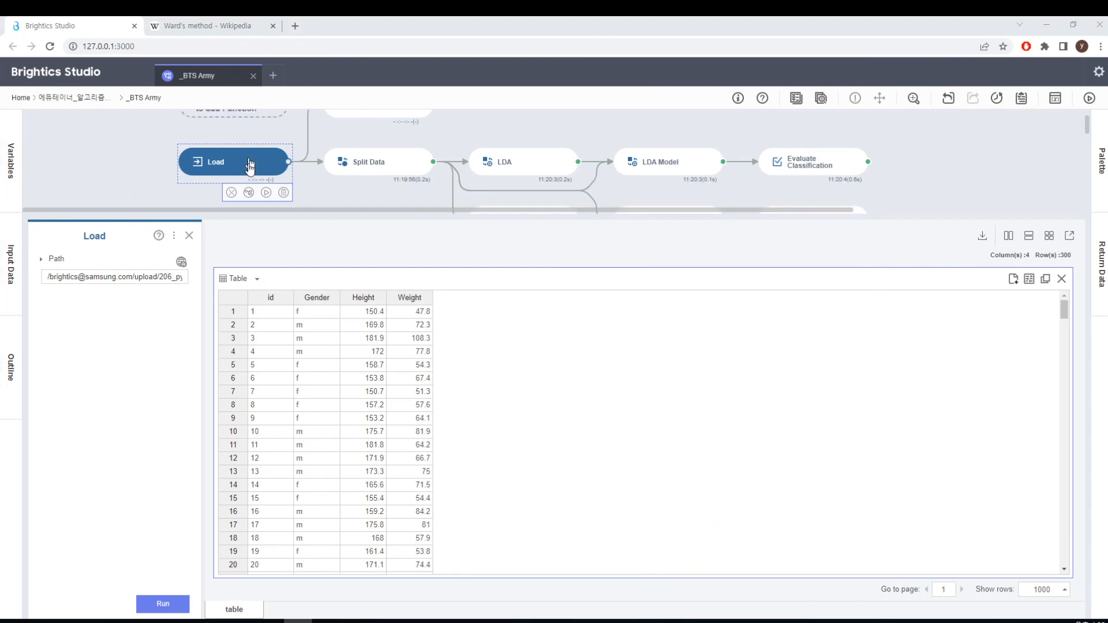
click(321, 195)
scroll(320, 196, up, 1)
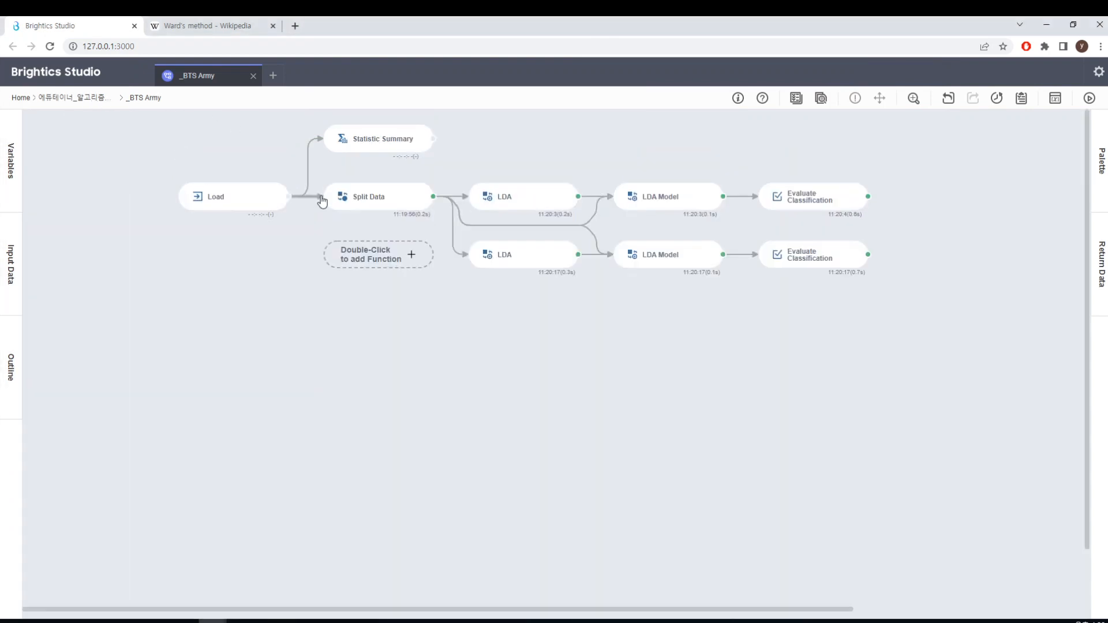
Examine the Statistic Summary function's input columns, target statistics, Group By setting and result table
click(412, 147)
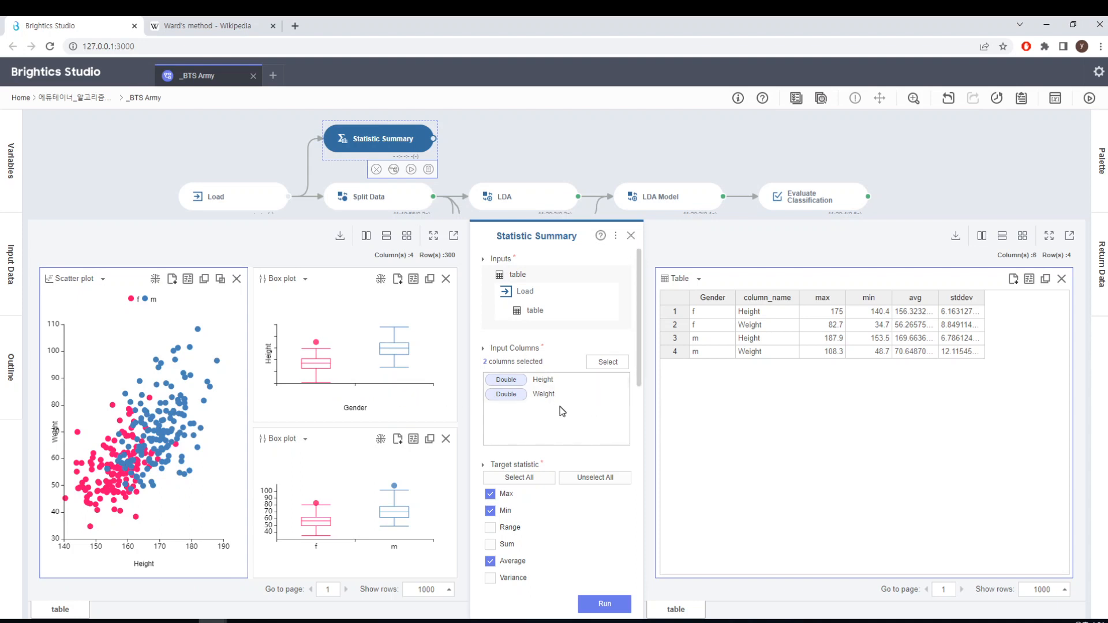
drag(637, 361, 637, 561)
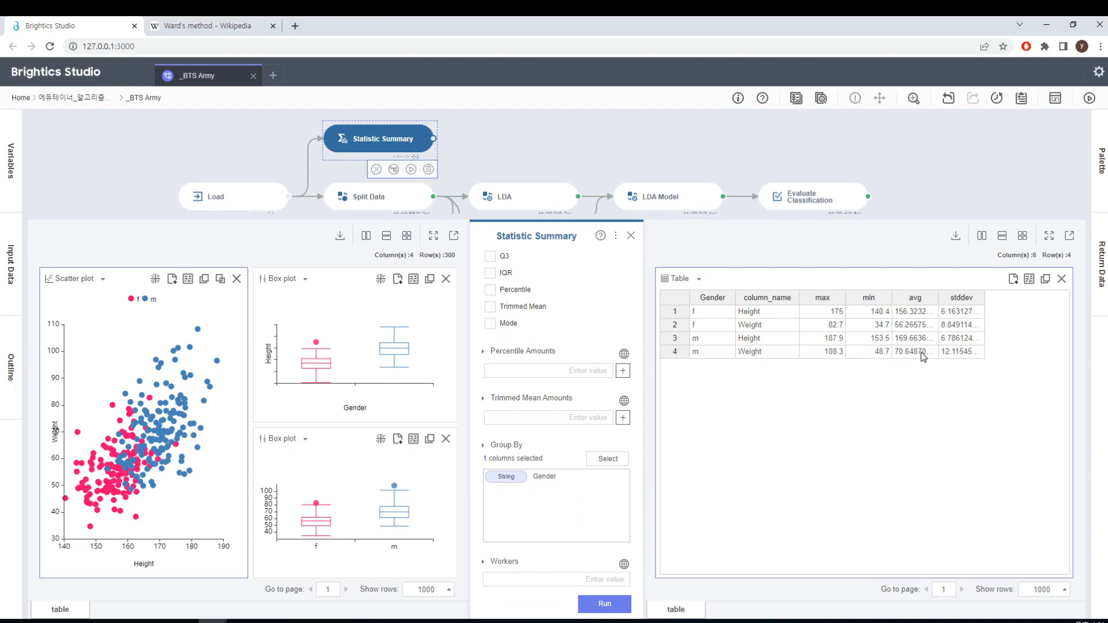
click(631, 236)
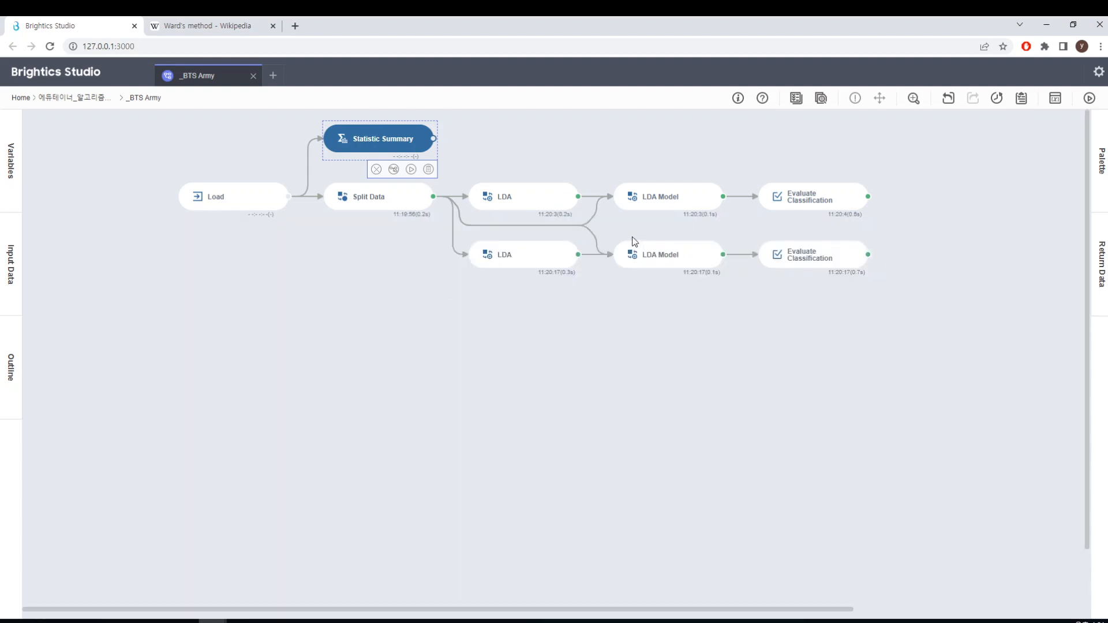
Review the Split Data function's train and test ratios, seed, Group By setting and output table
click(375, 204)
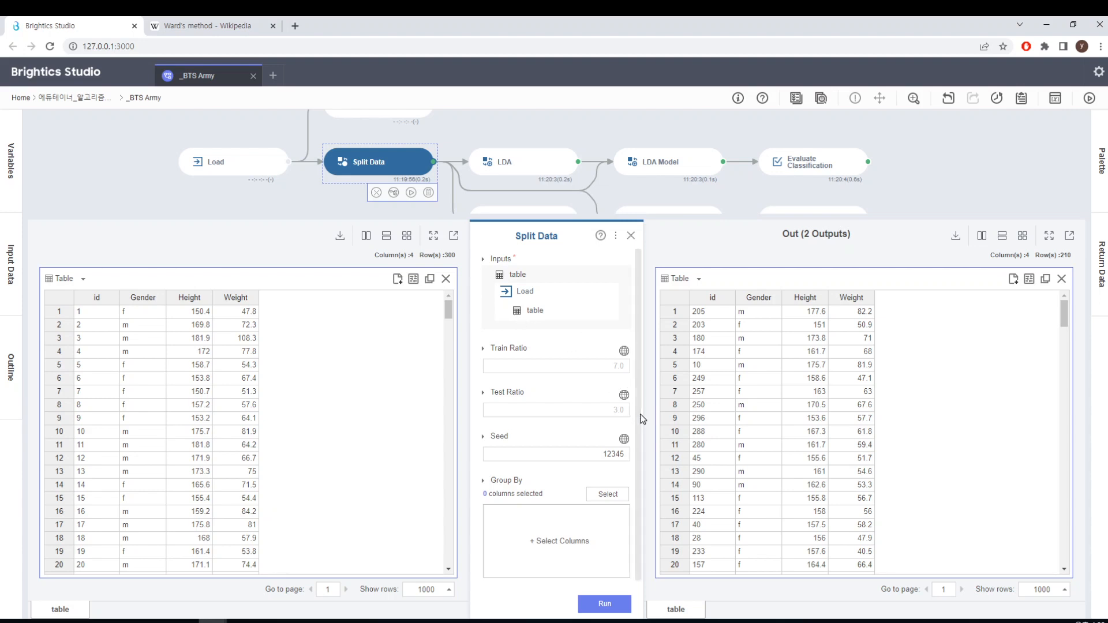
drag(636, 420, 636, 457)
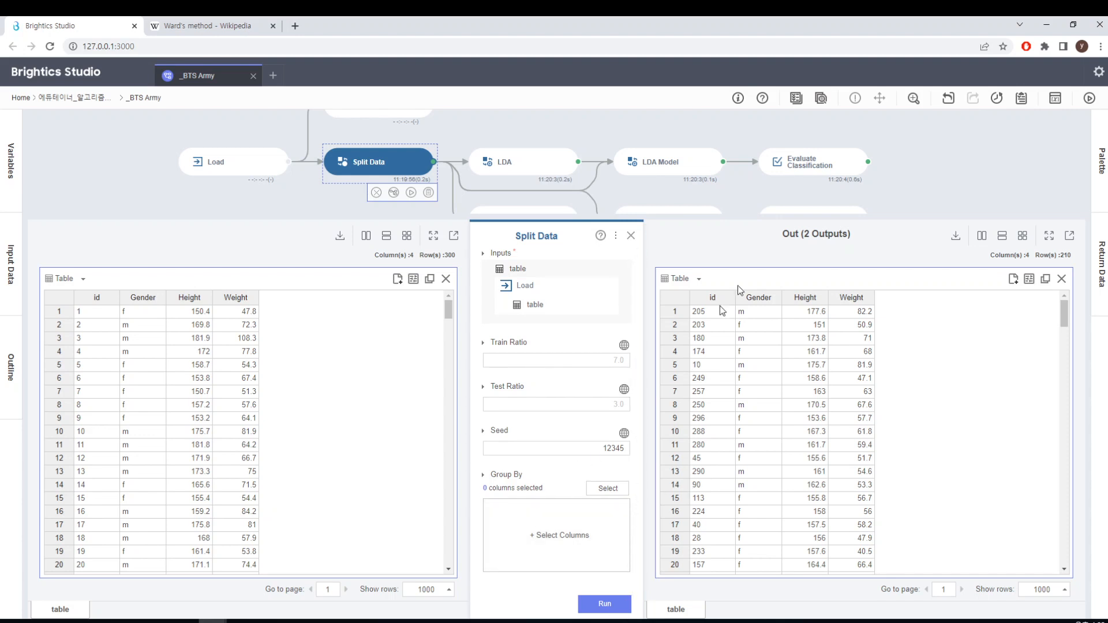
click(631, 236)
scroll(605, 271, up, 1)
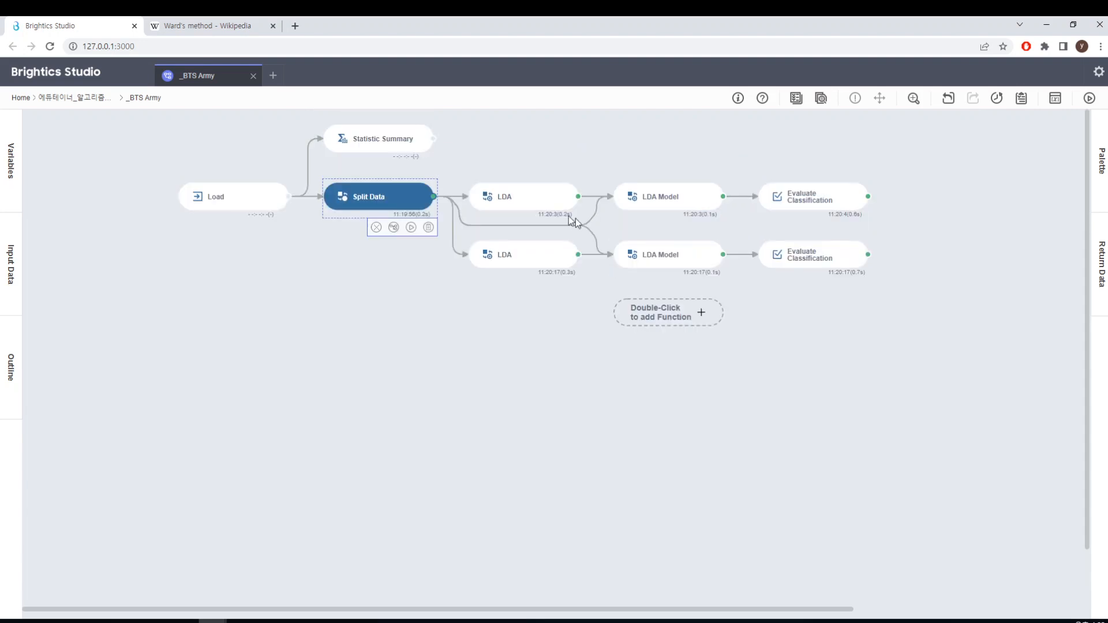
Inspect the upper-branch LDA function's feature and label columns and its available Solver options
click(522, 200)
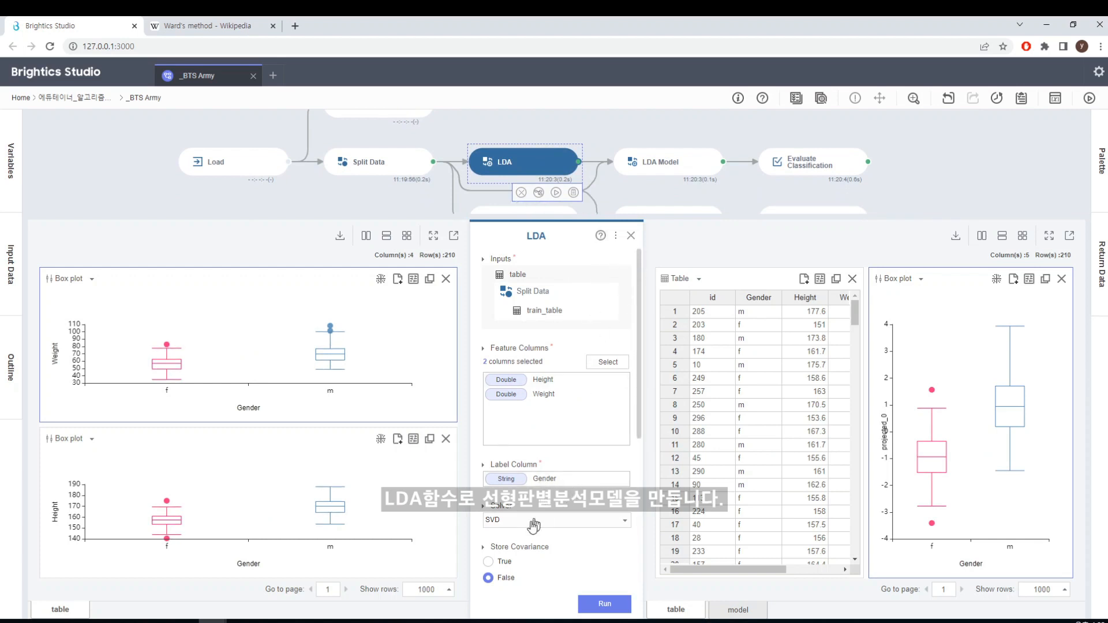
click(625, 526)
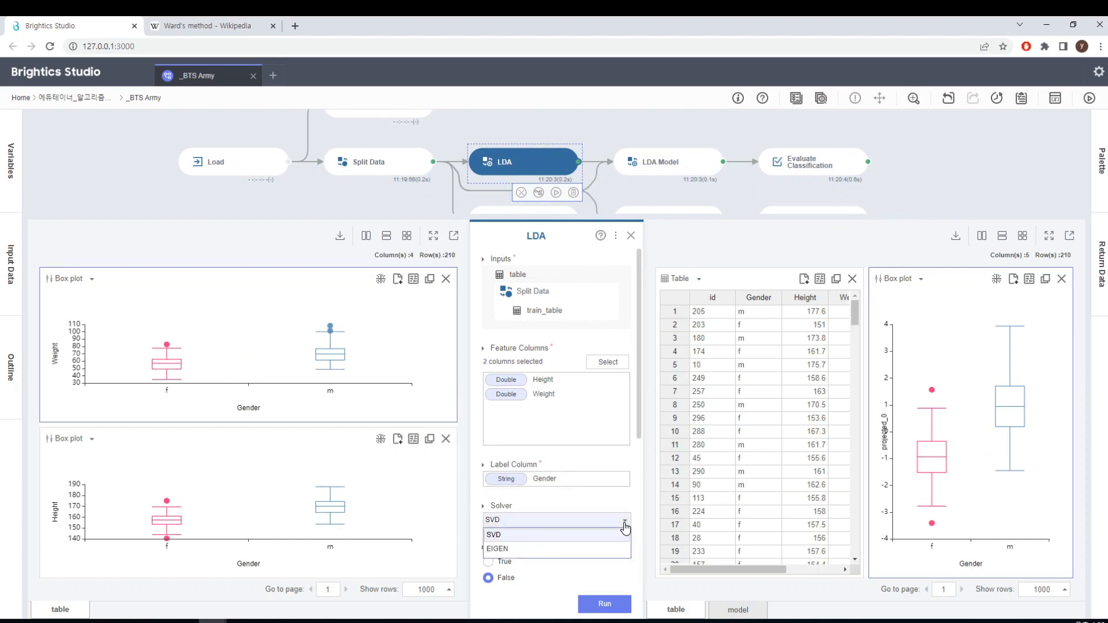
click(635, 496)
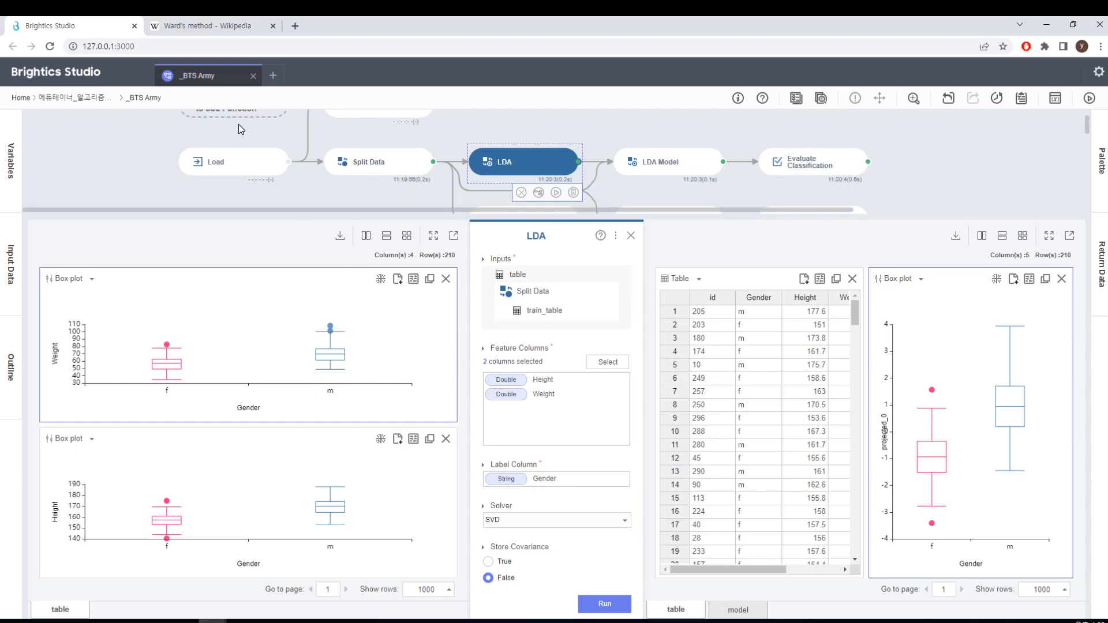
Search Google for "svd solver" in the other browser tab and return to Brightics Studio
click(234, 30)
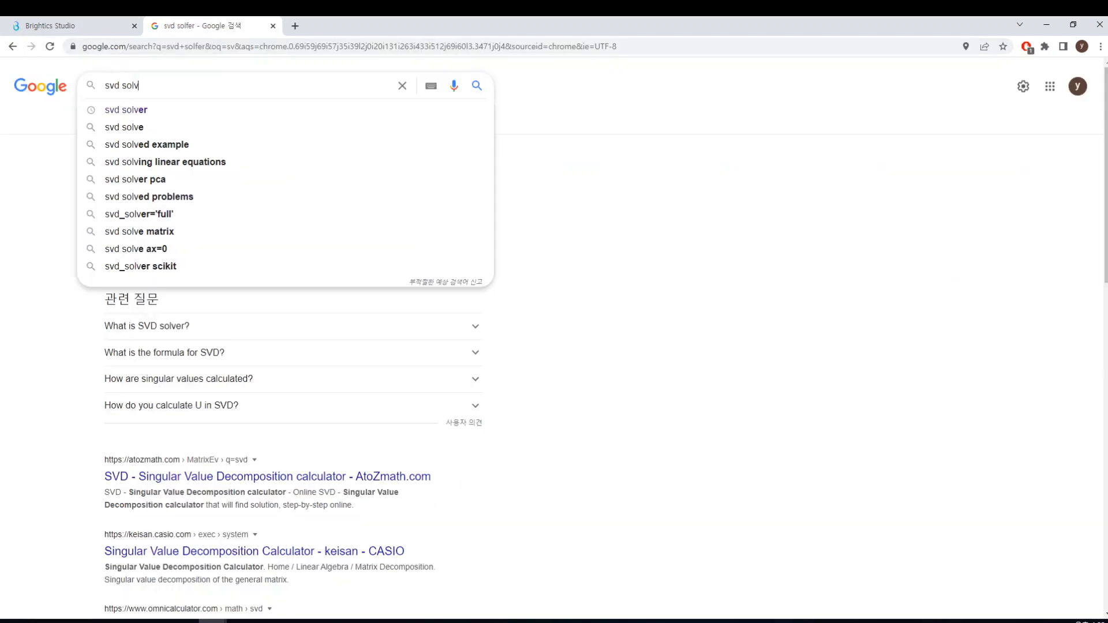
text(er)
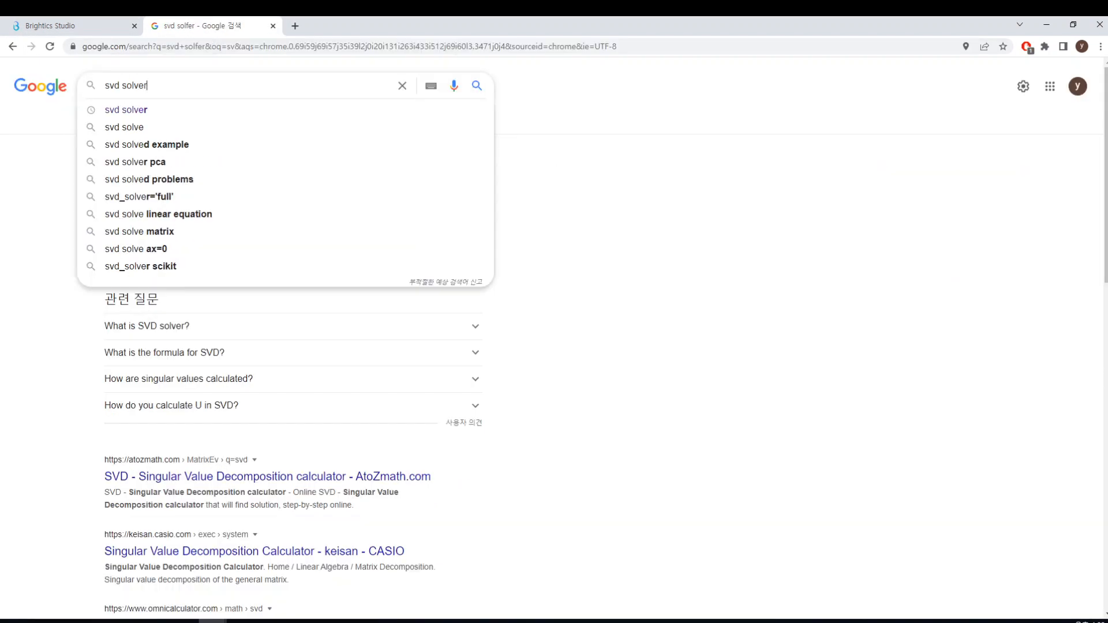
key(Return)
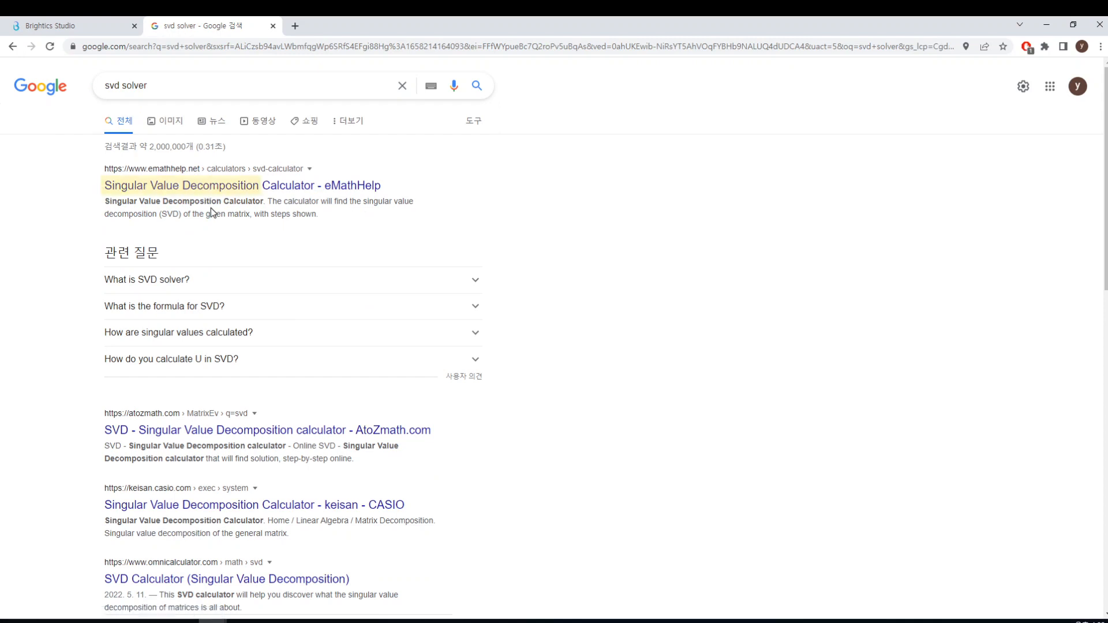
click(94, 26)
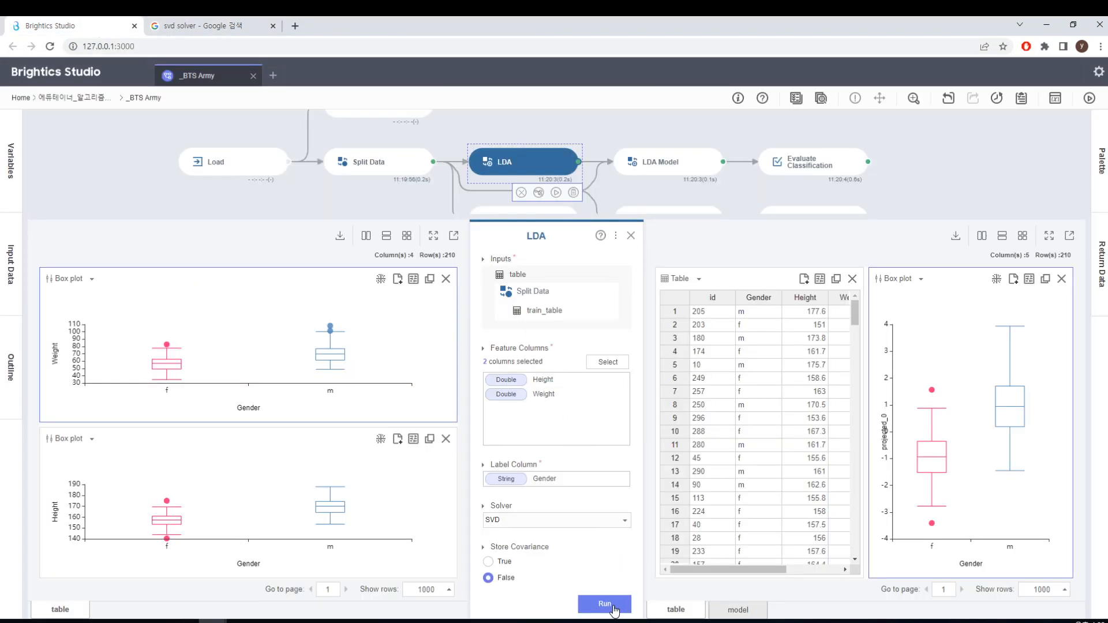
Examine the upper-branch LDA Model function's table and model inputs and look through its prediction output table
click(631, 235)
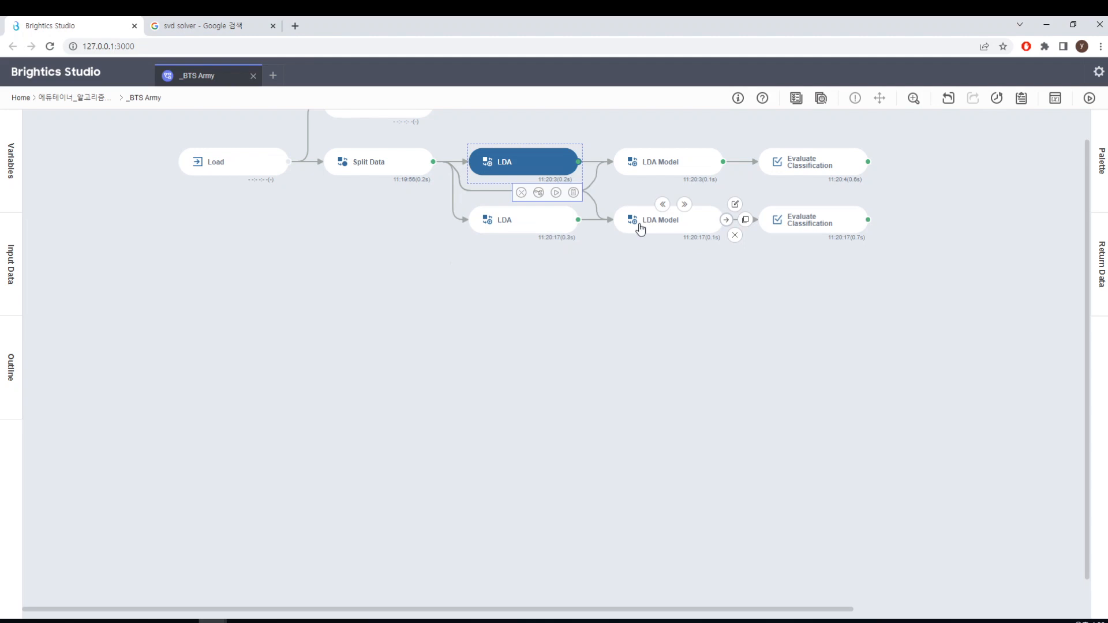
click(670, 162)
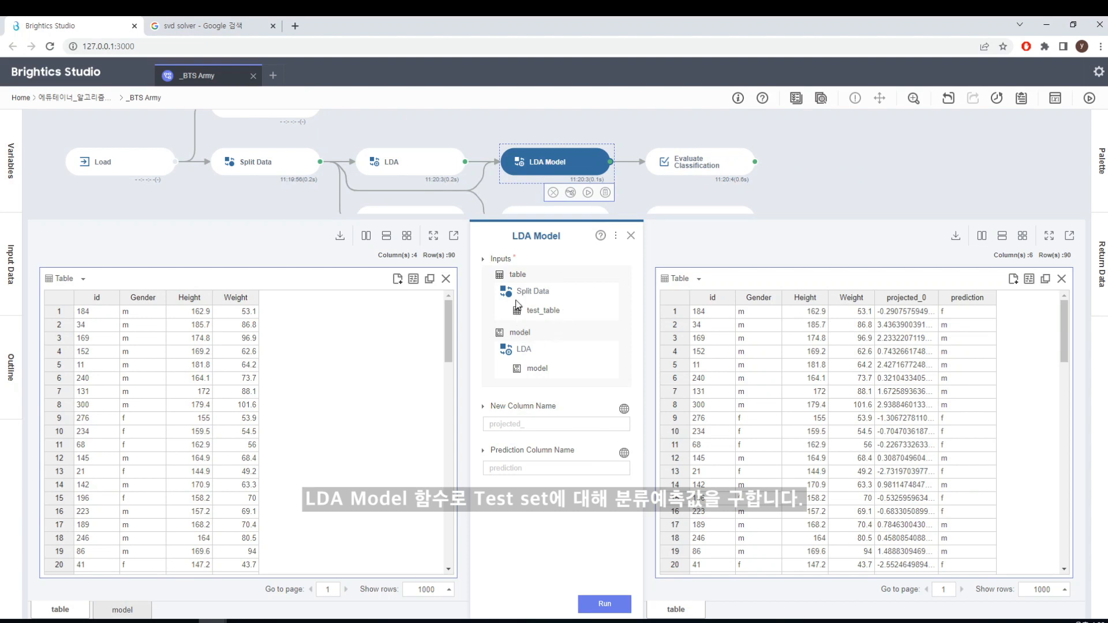
click(616, 317)
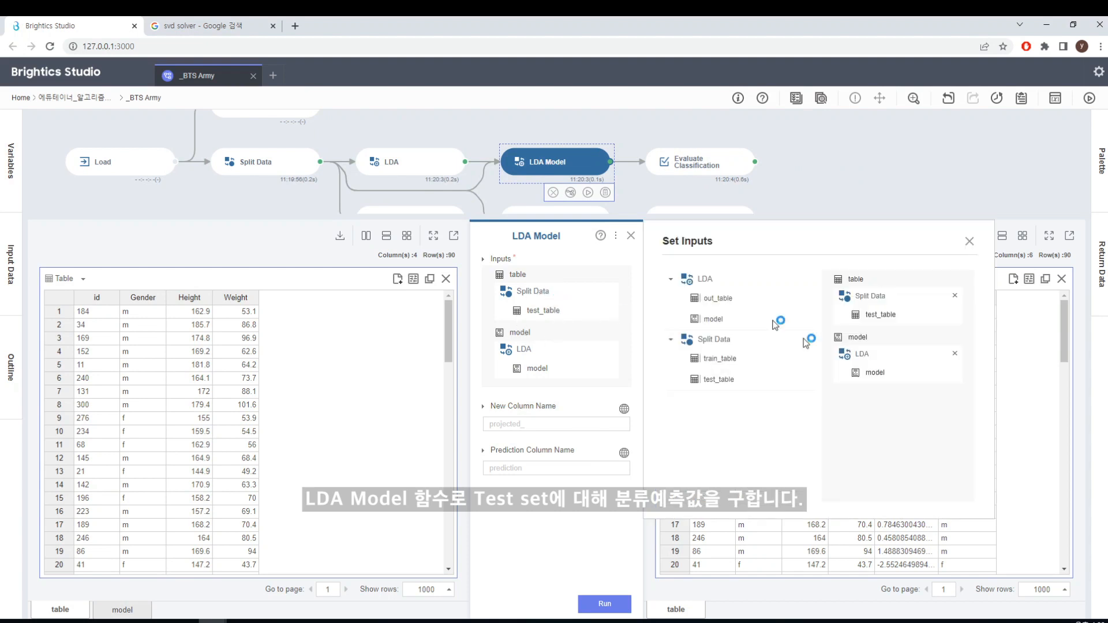
click(969, 241)
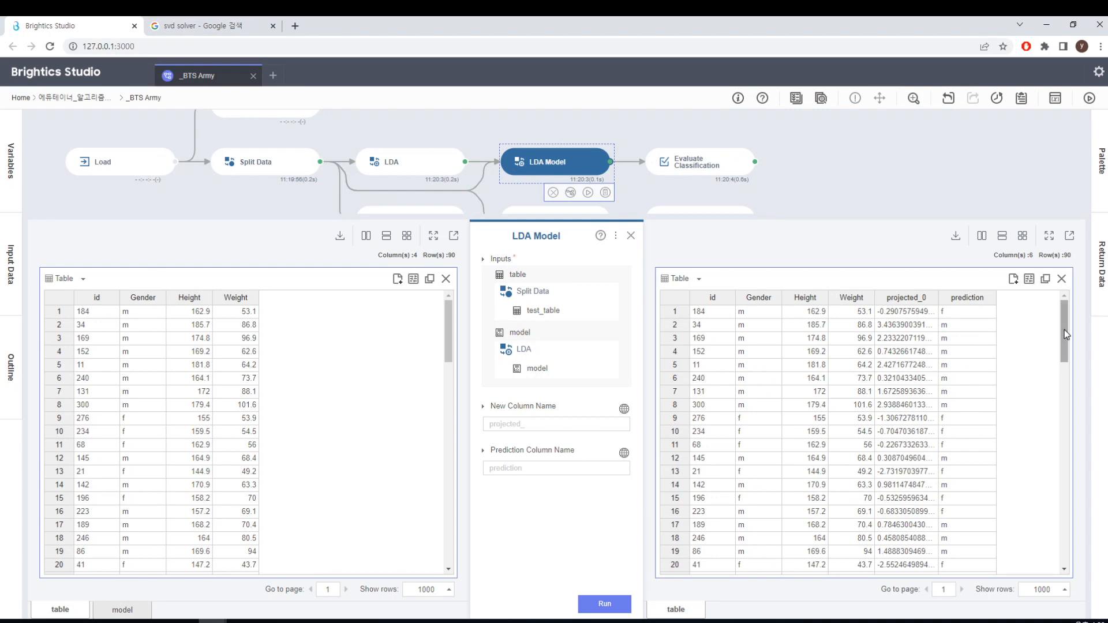
drag(1064, 330, 1062, 508)
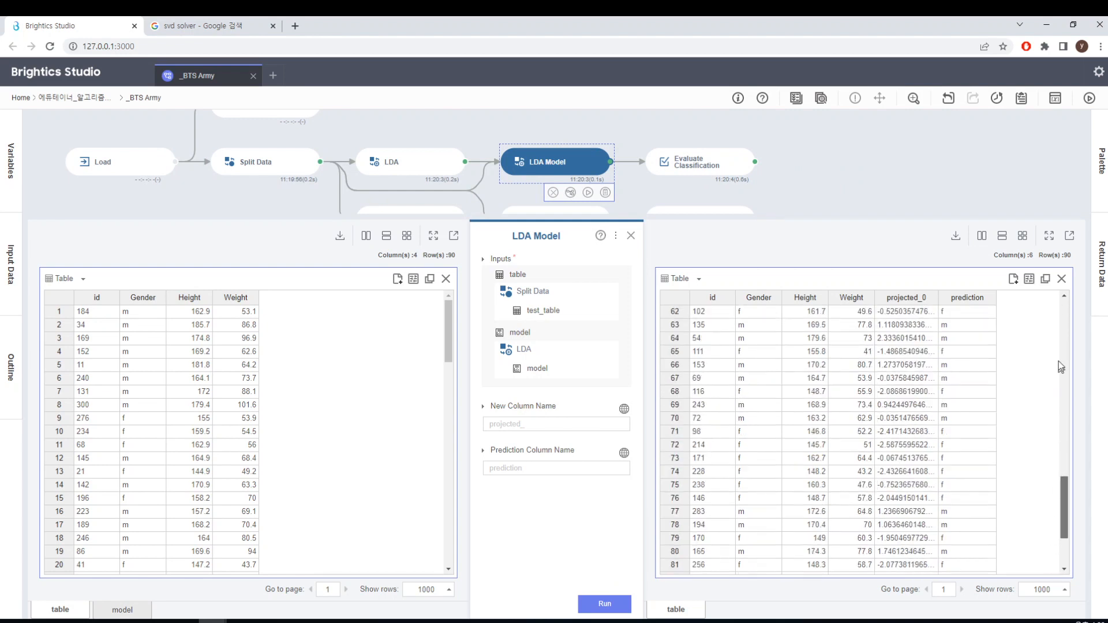
drag(1058, 362, 1068, 248)
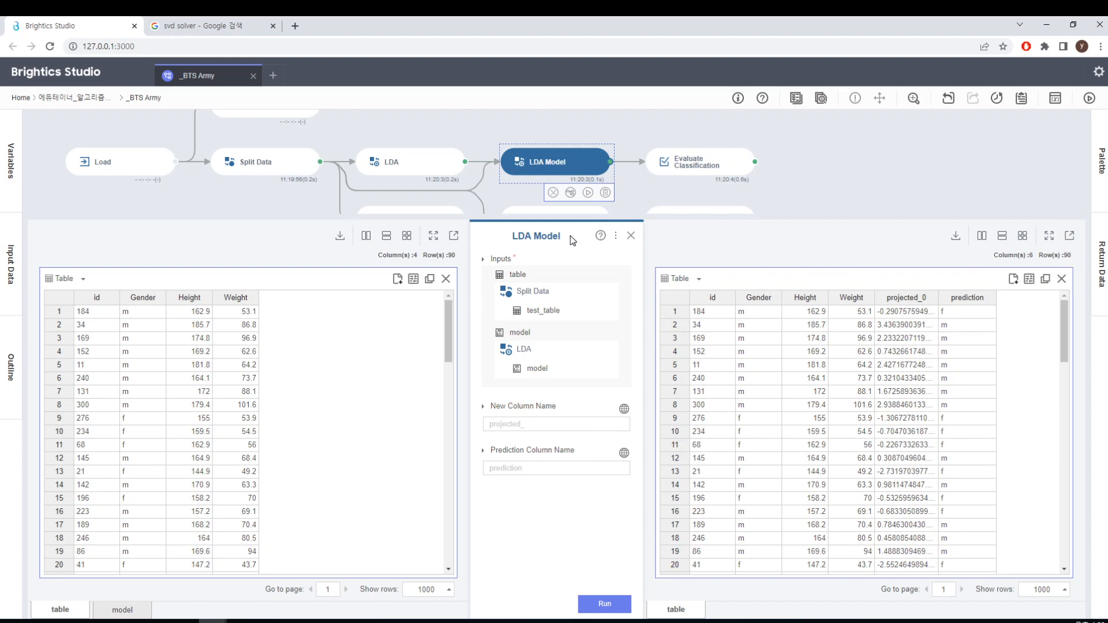
Review the upper-branch Evaluate Classification function's label and prediction columns and its accuracy report
click(718, 170)
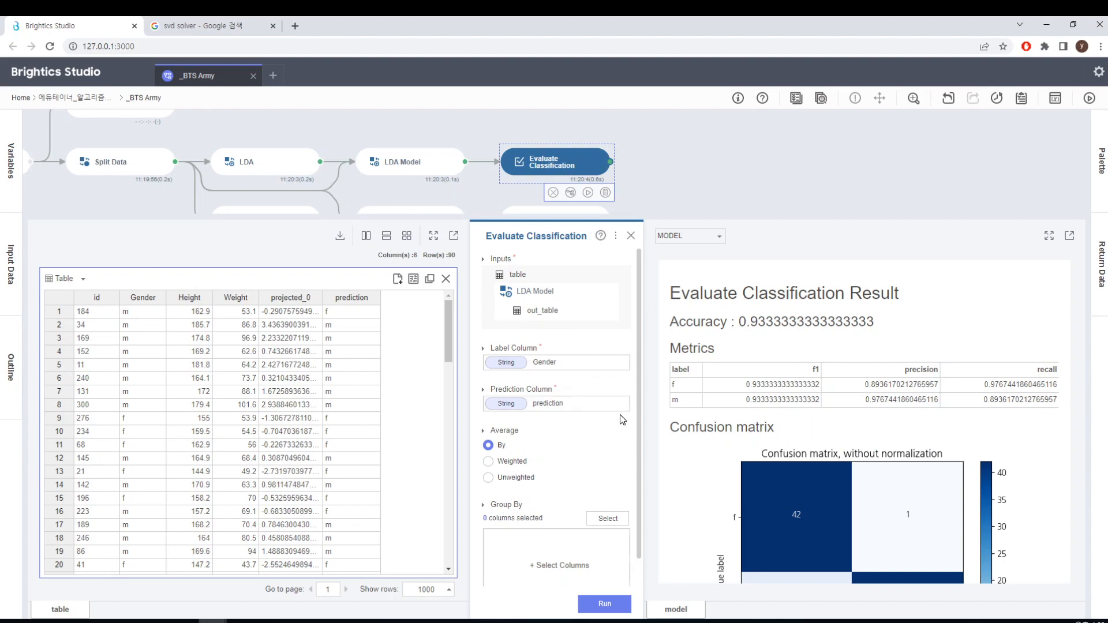
drag(637, 427, 637, 540)
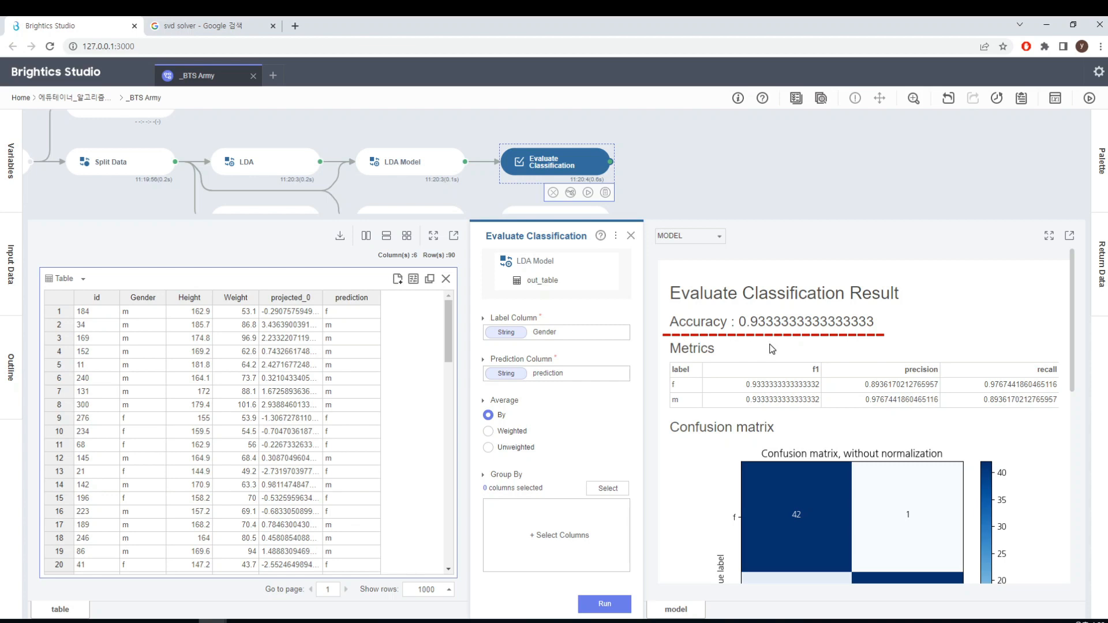
click(631, 236)
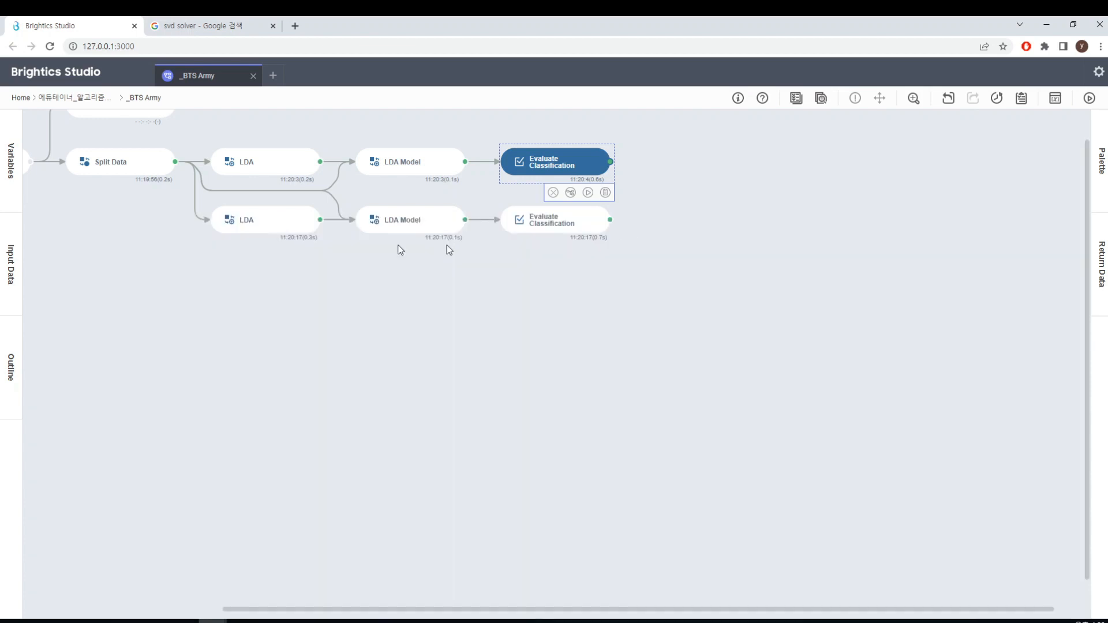
Check the settings of the lower-branch LDA function with the EIGEN solver and run that function
click(296, 229)
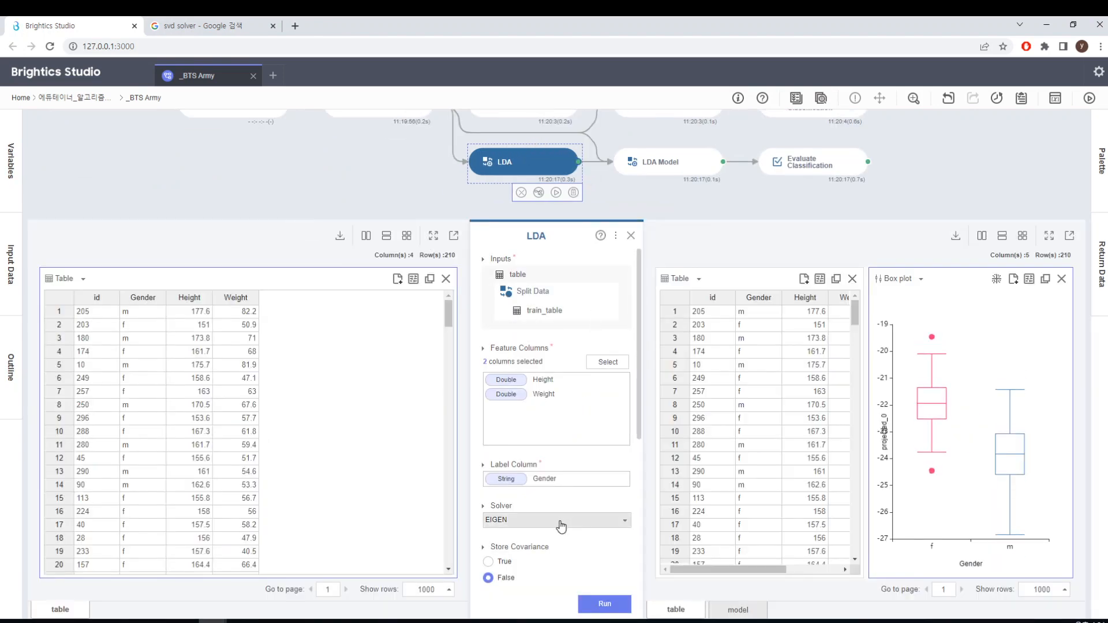
scroll(639, 461, down, 2)
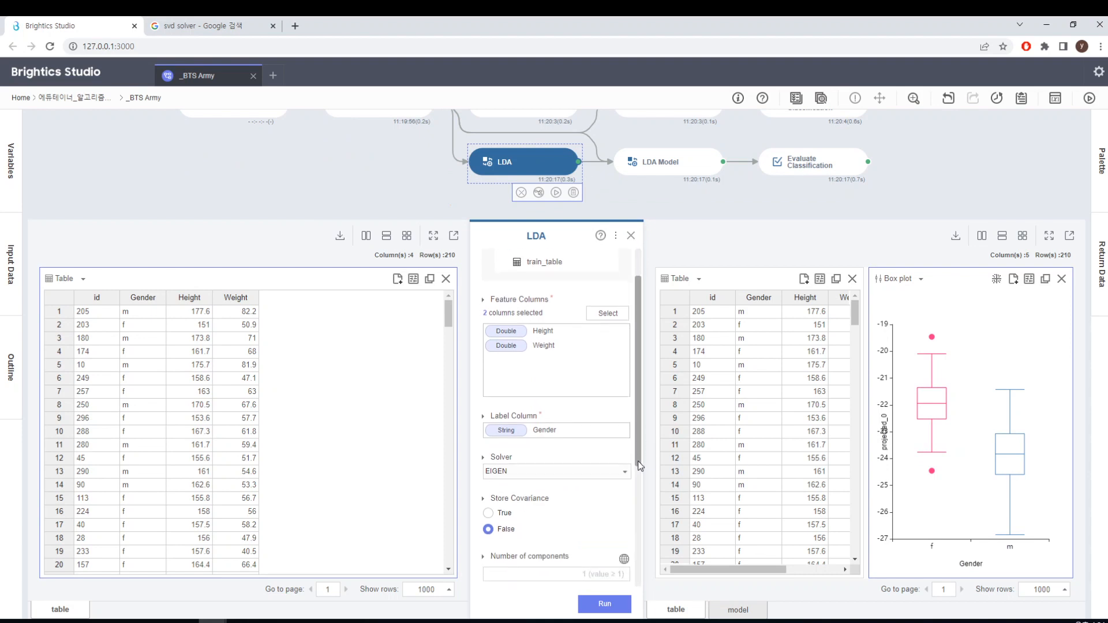
drag(639, 465, 638, 399)
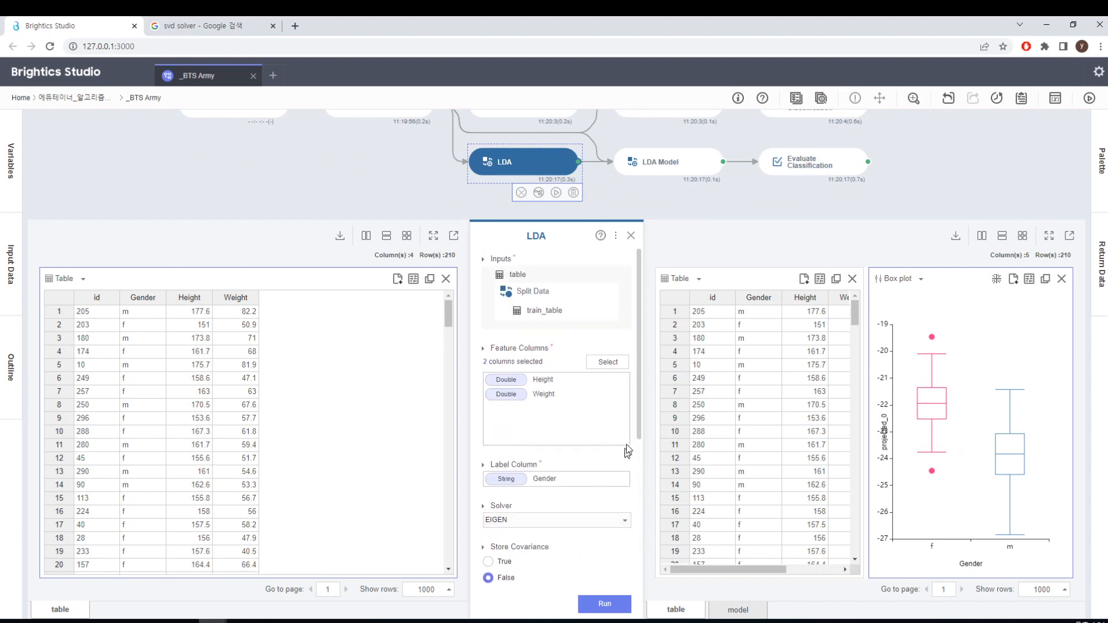
drag(639, 428, 641, 492)
scroll(640, 491, down, 3)
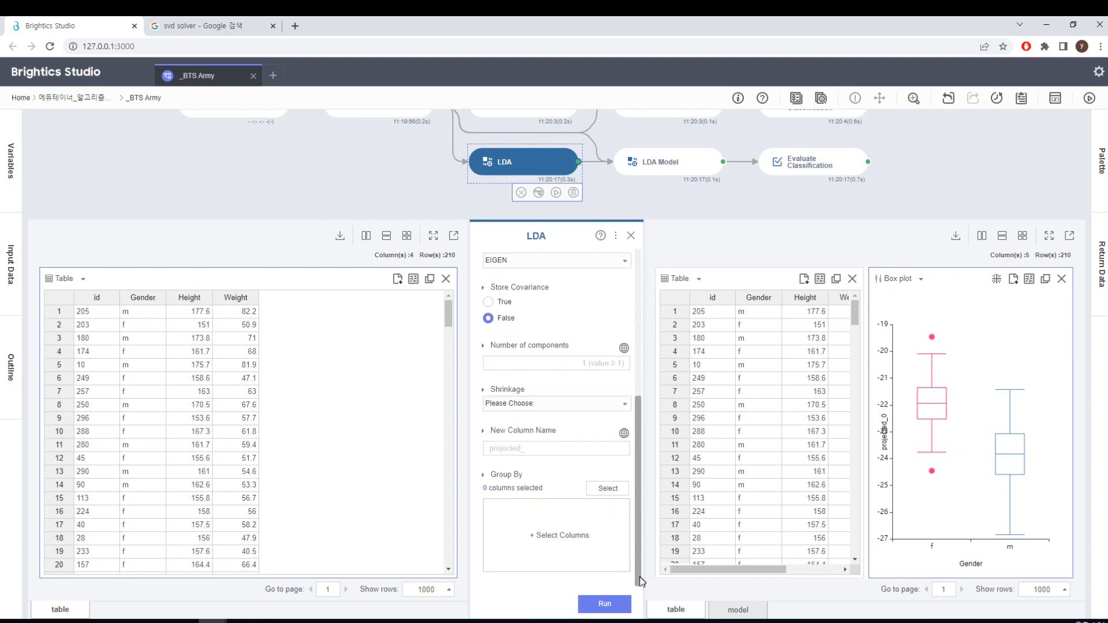
scroll(639, 462, up, 6)
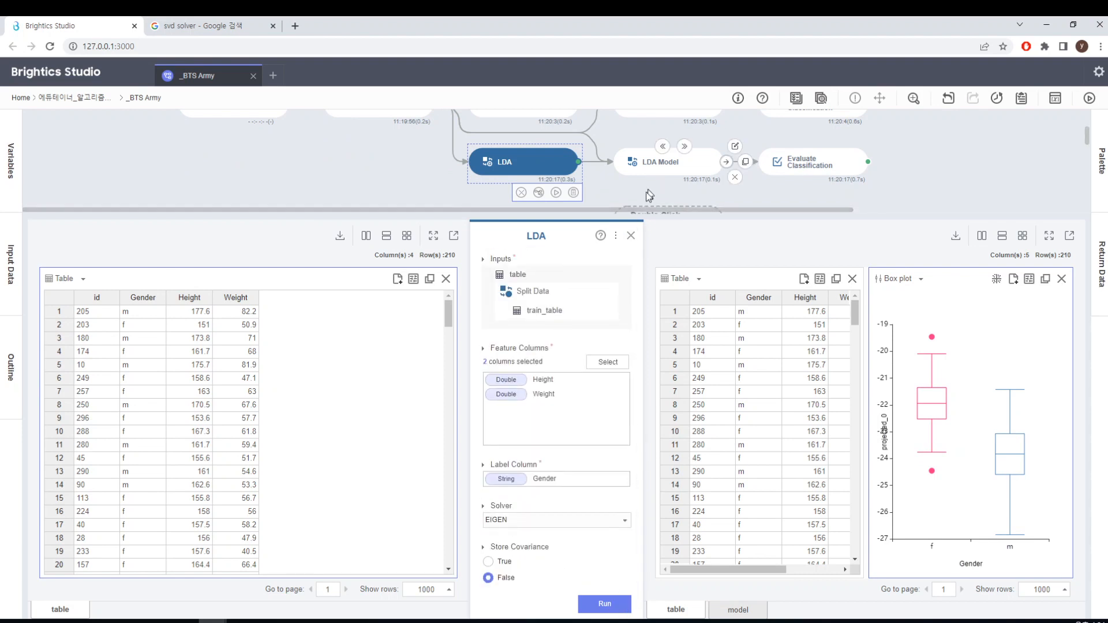
click(606, 604)
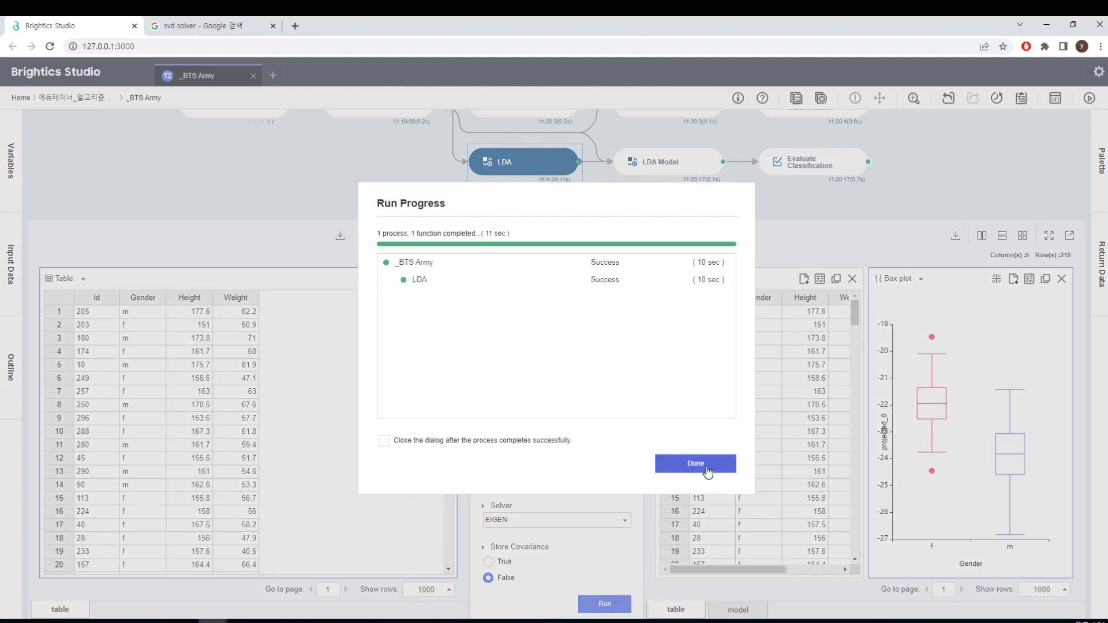
click(707, 465)
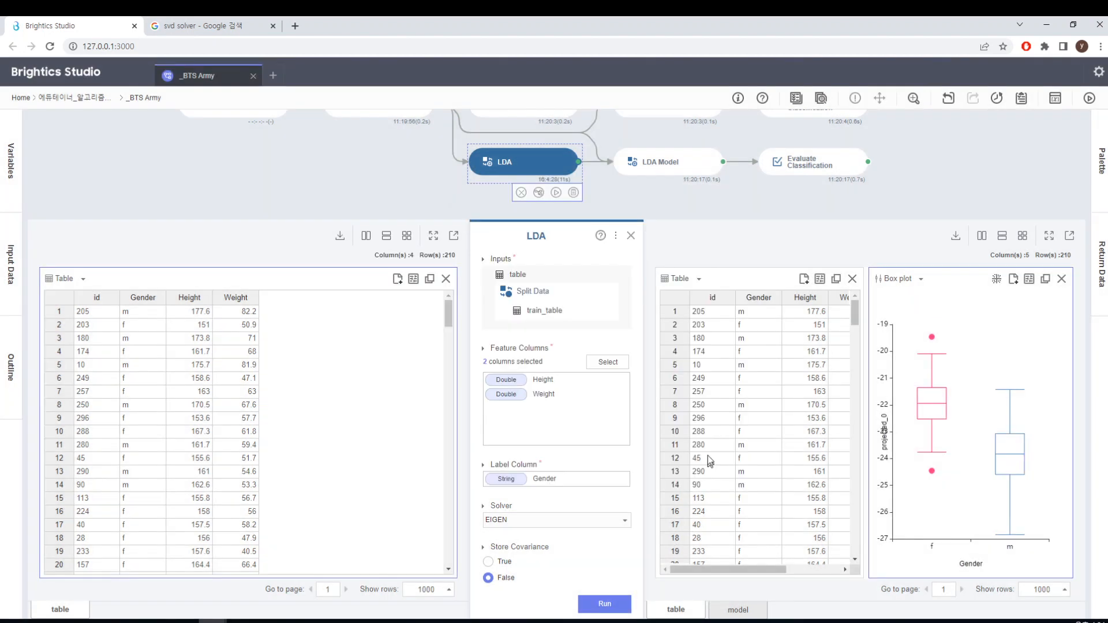
Examine the lower-branch LDA Model predictions and Evaluate Classification report, and return to the workflow canvas
click(687, 175)
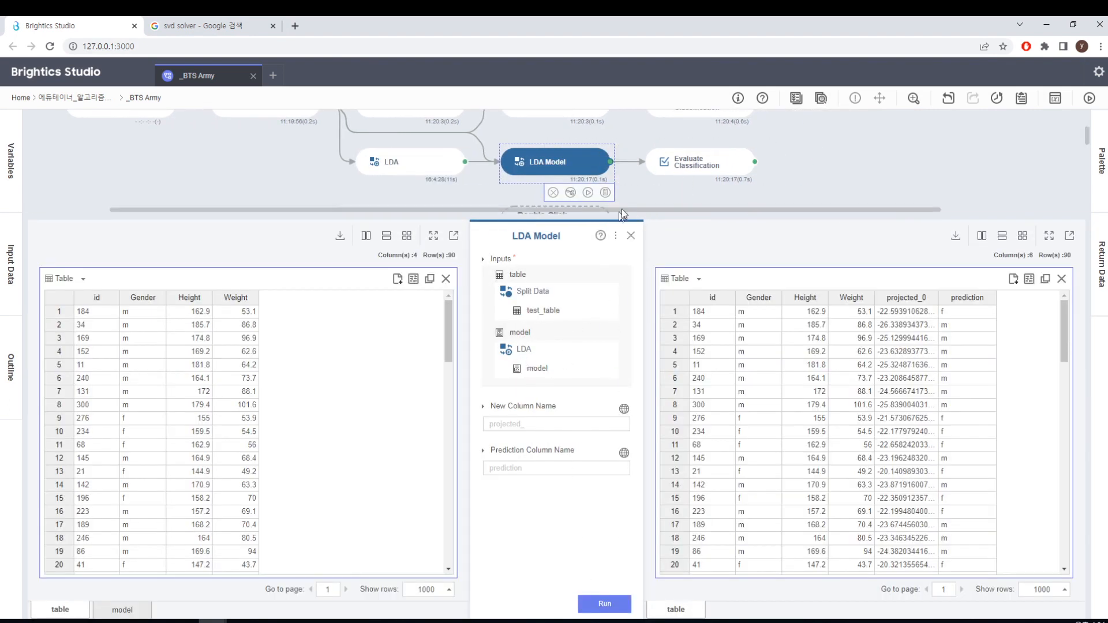
click(693, 167)
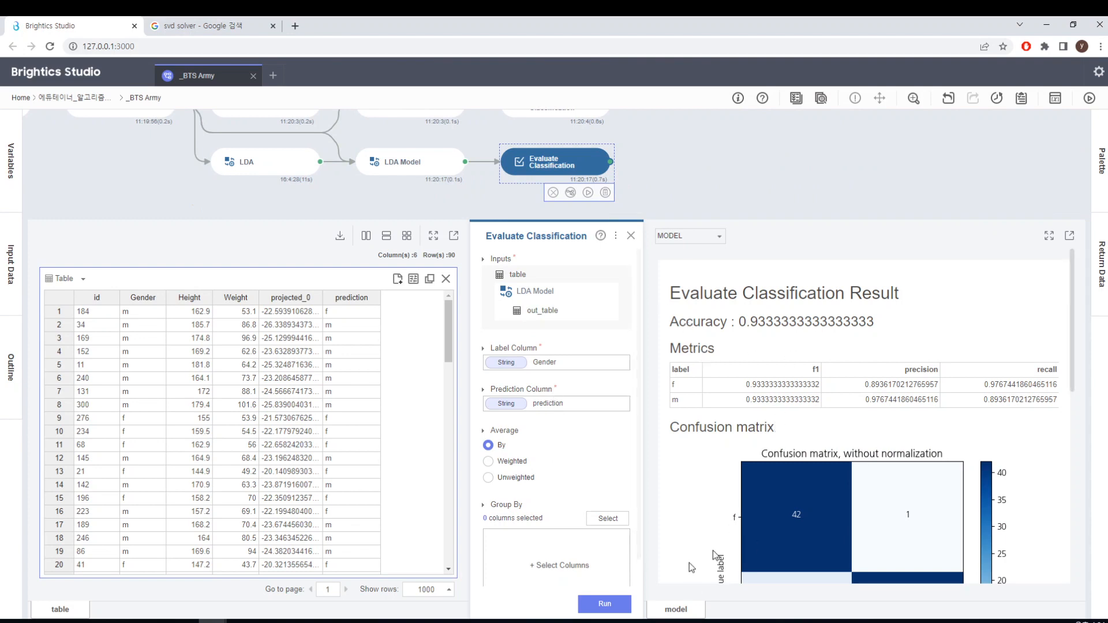
click(631, 237)
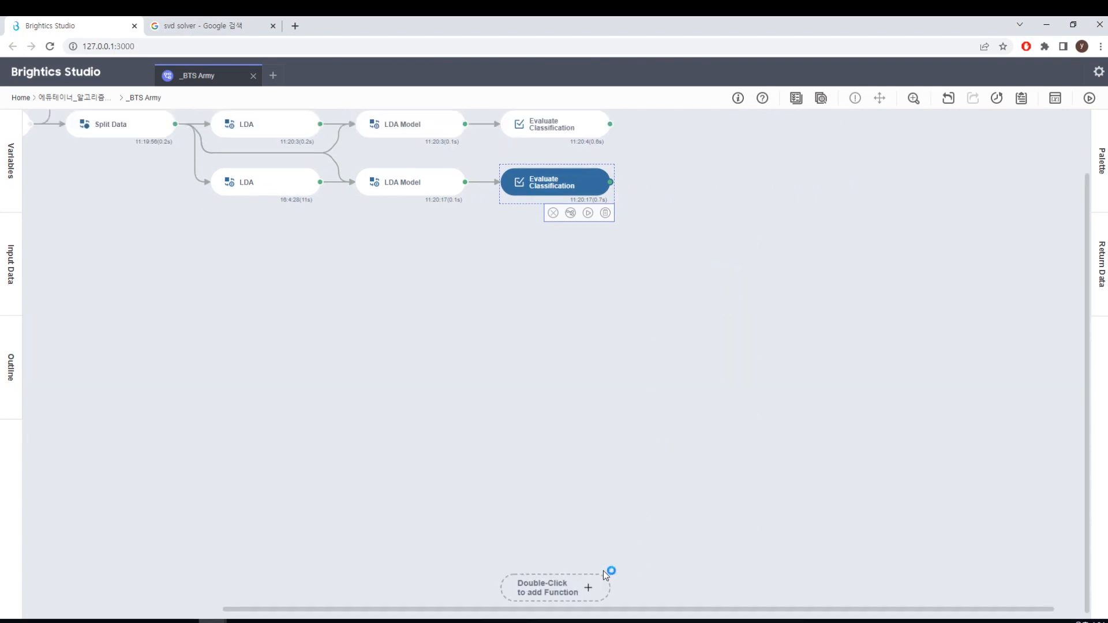
drag(601, 608, 393, 608)
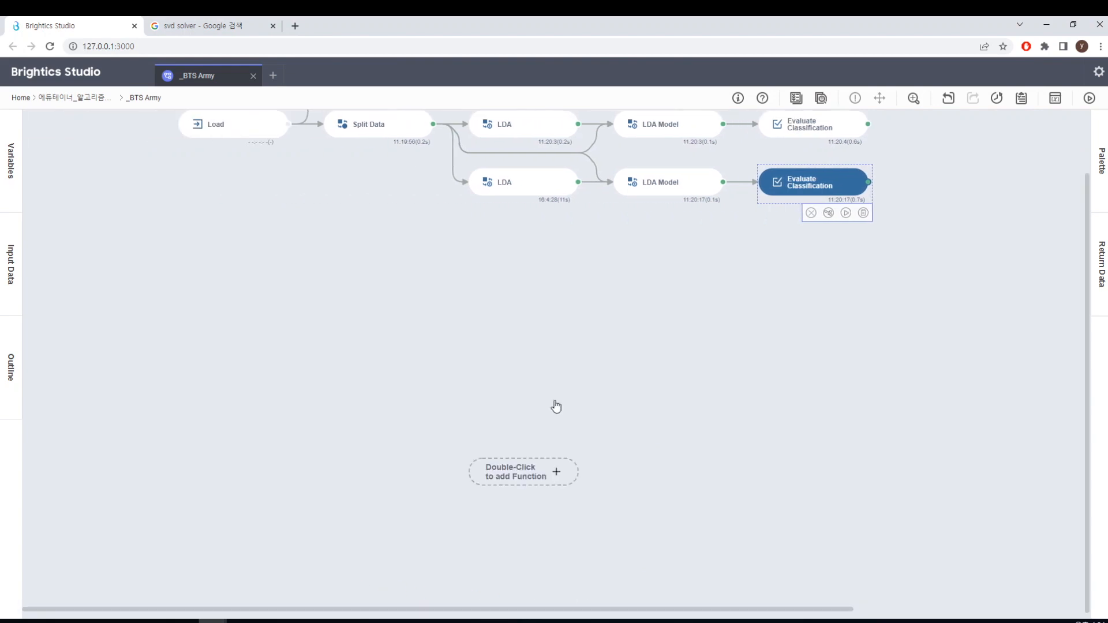
Review the upper-branch Evaluate Classification report alongside the PowerPoint results slide, and return to the workflow canvas
scroll(585, 366, up, 1)
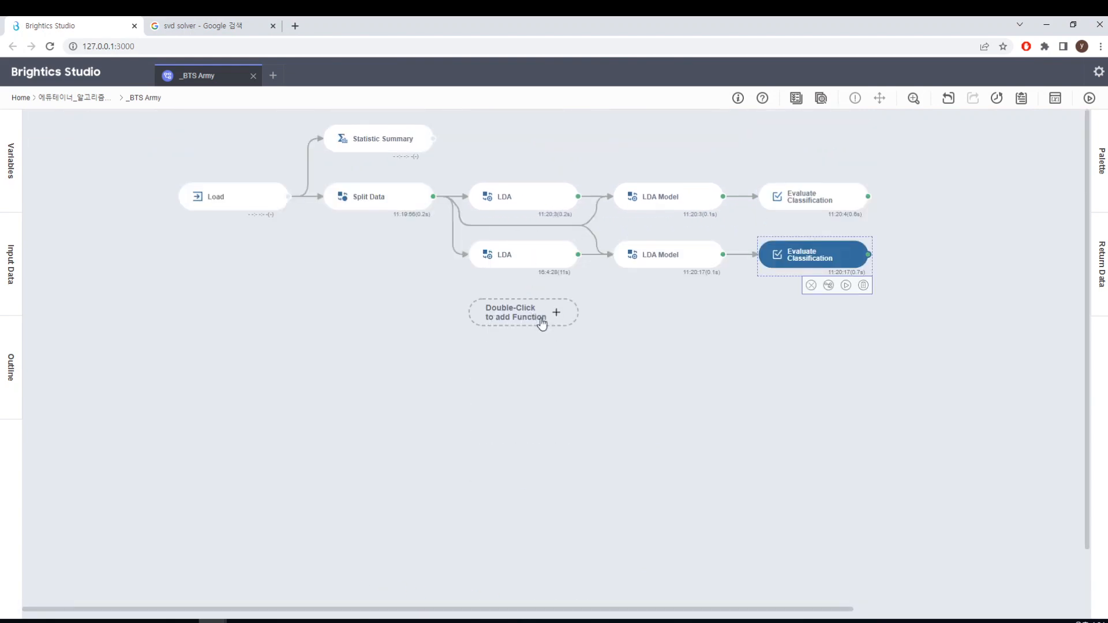
click(813, 198)
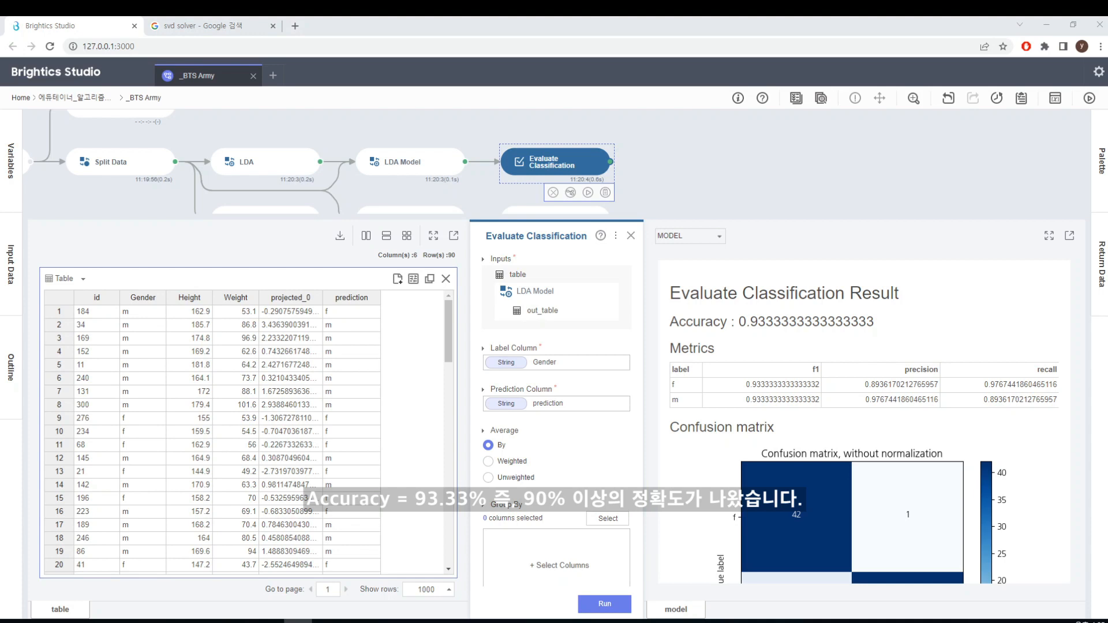
drag(1, 110, 583, 53)
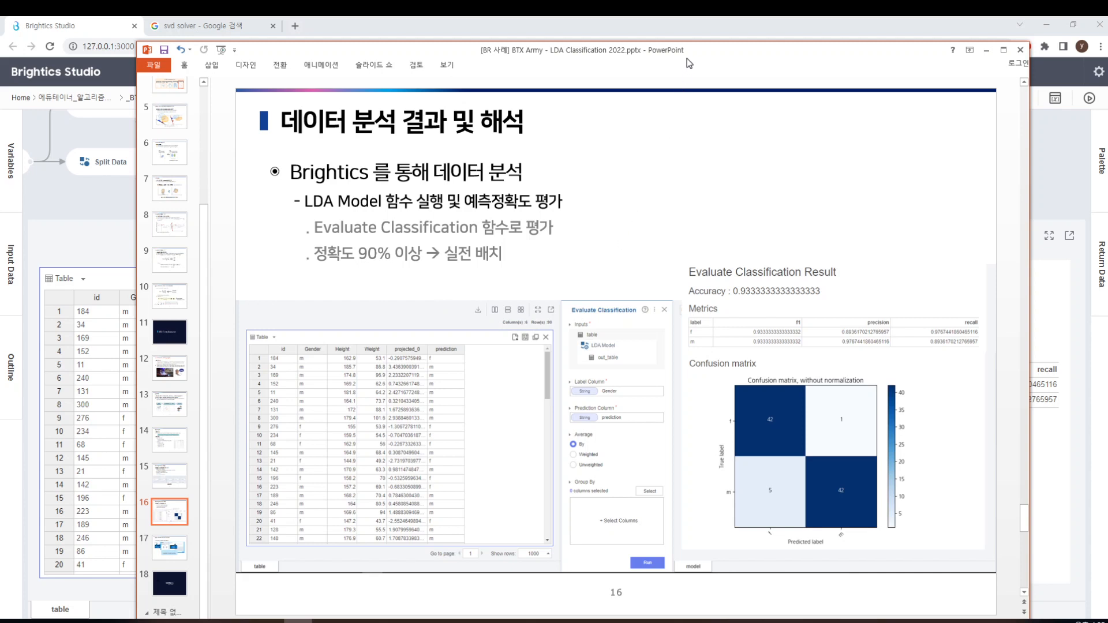
drag(686, 58, 0, 79)
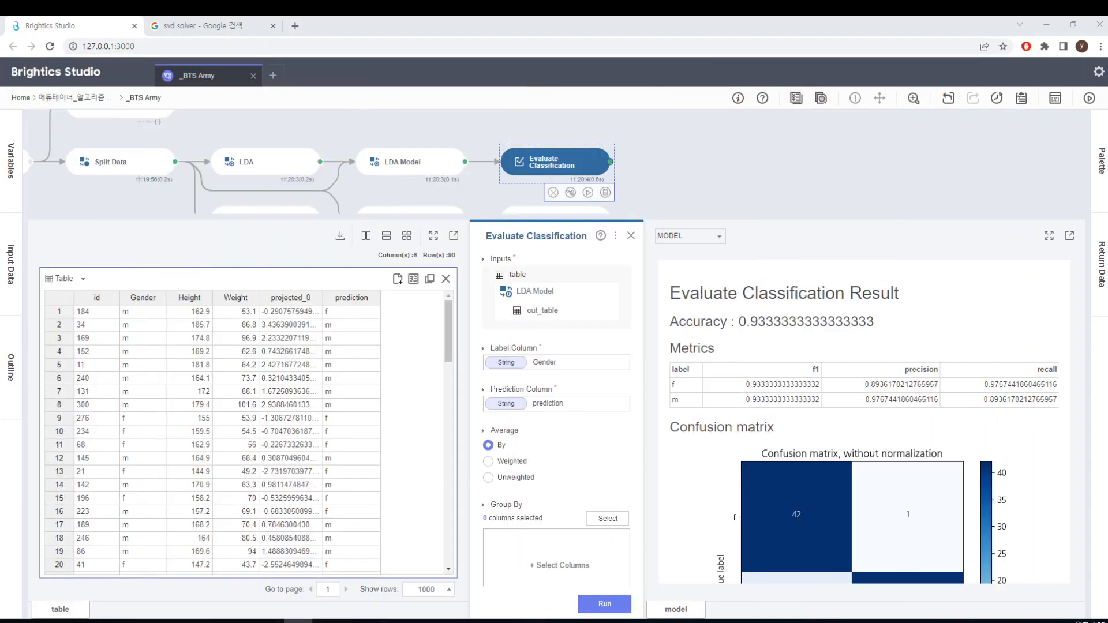
click(630, 236)
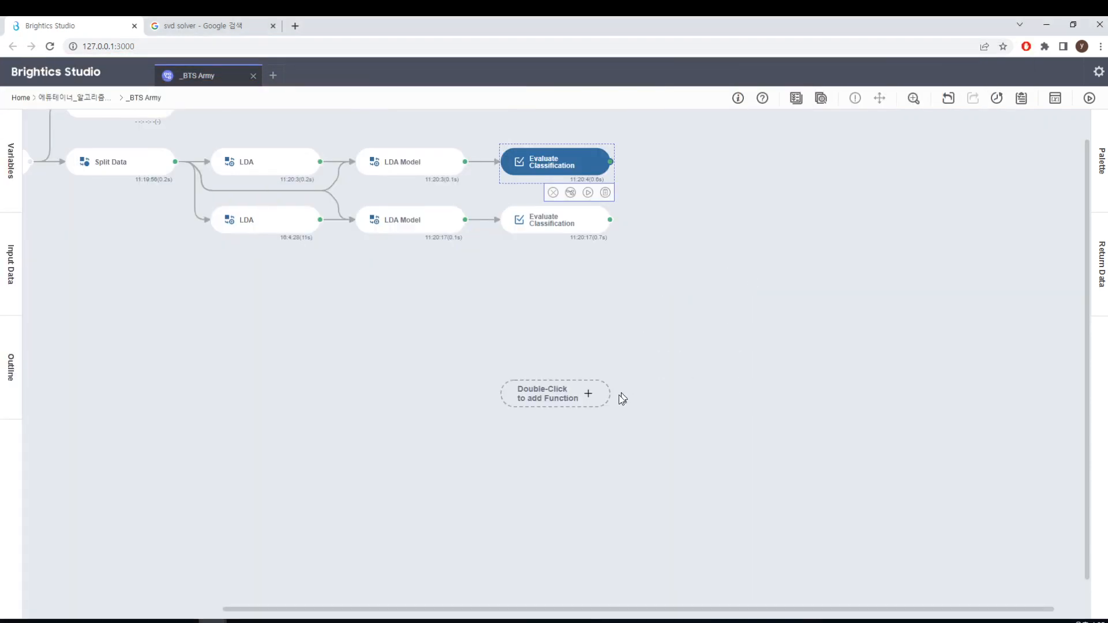
Add a Logistic Regression Train function below the lower LDA function and connect Split Data to it
drag(647, 610, 416, 589)
scroll(490, 497, up, 1)
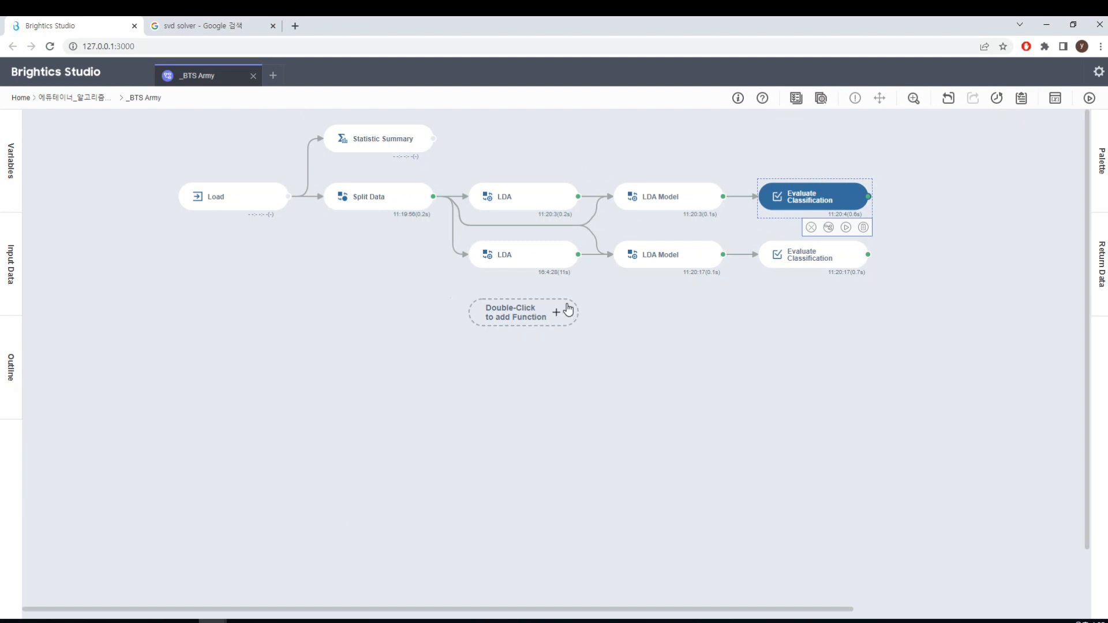
double_click(554, 314)
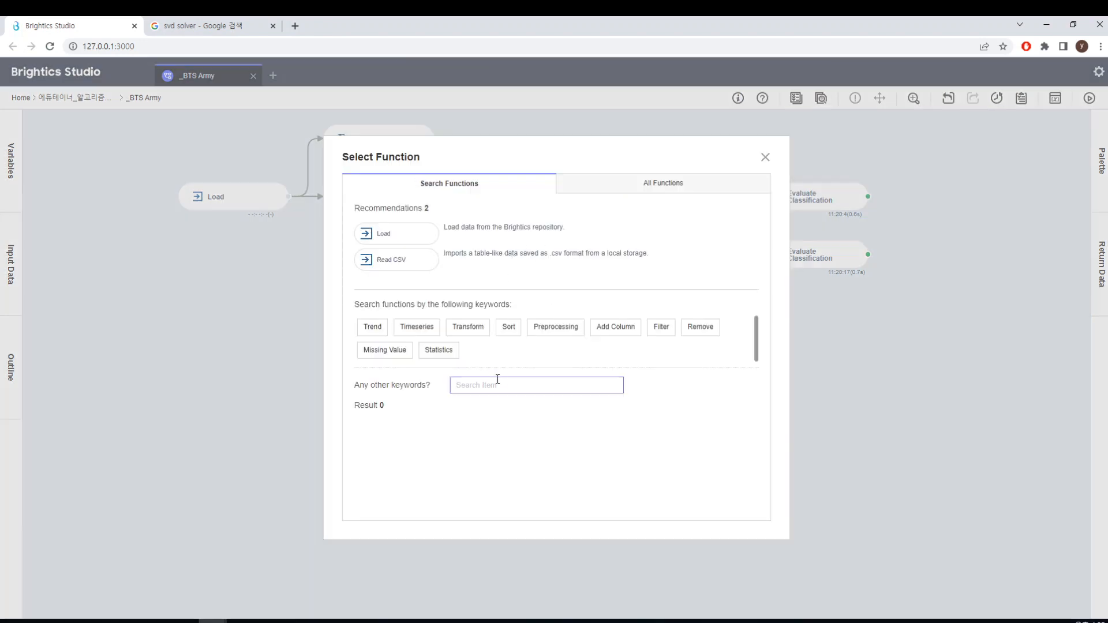
text(logis)
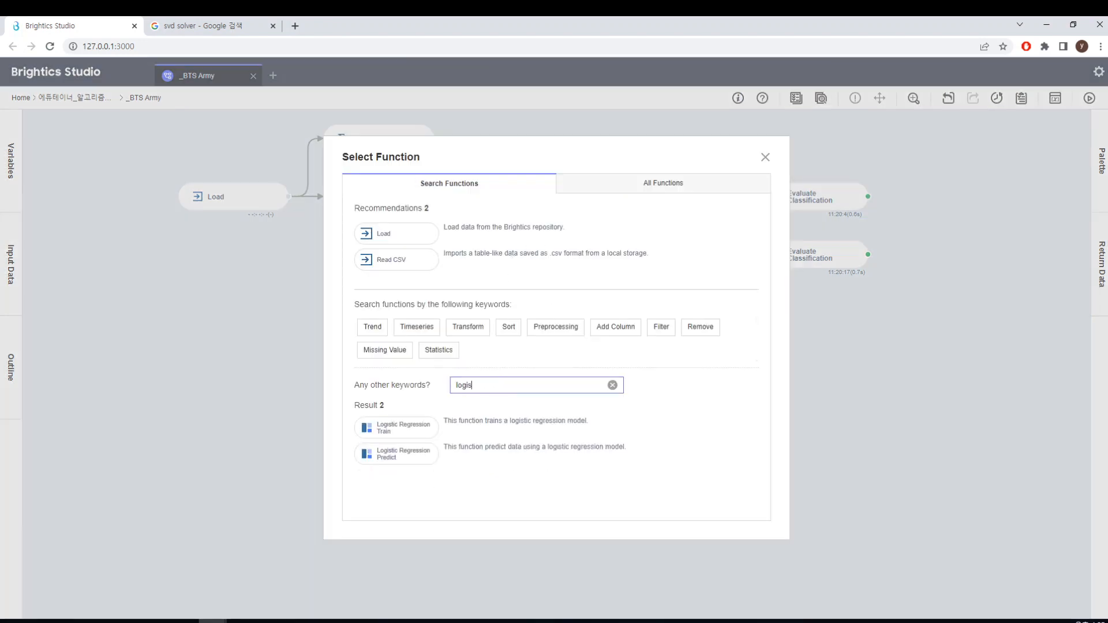
click(406, 433)
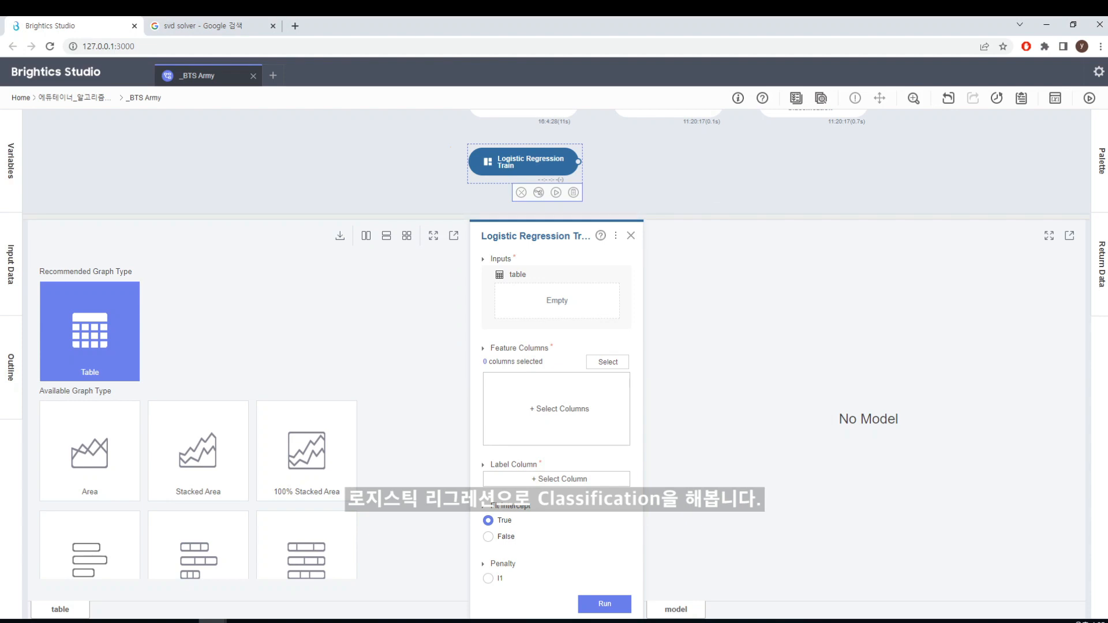
drag(612, 217, 612, 293)
scroll(610, 254, up, 2)
mouse_move(425, 163)
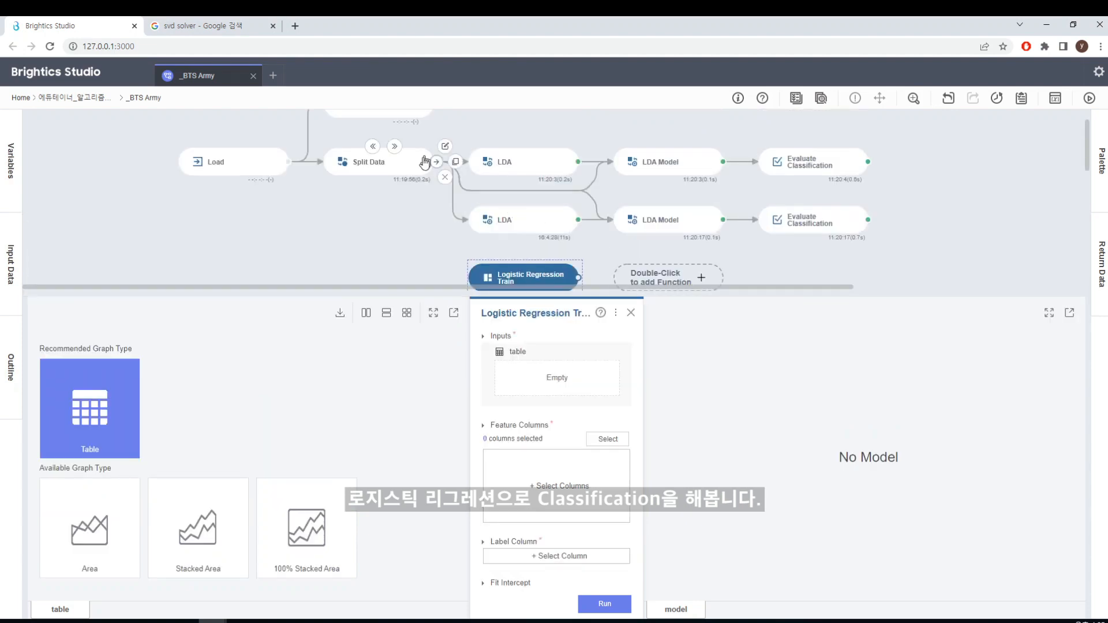
drag(437, 165, 493, 279)
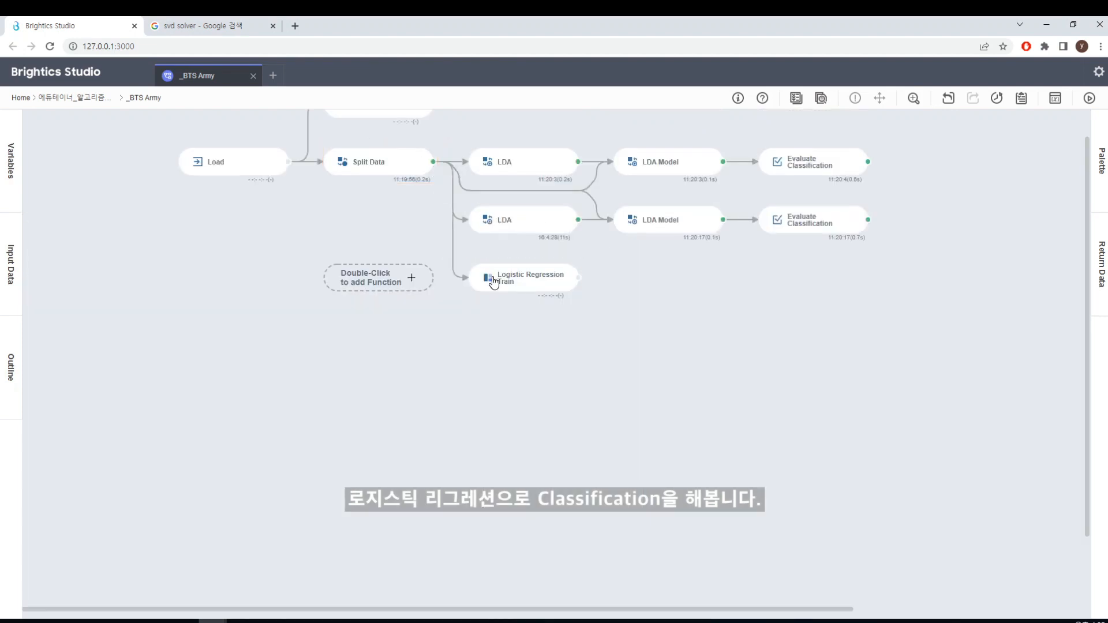
Choose Height and Weight as the feature columns of the Logistic Regression Train function
click(505, 281)
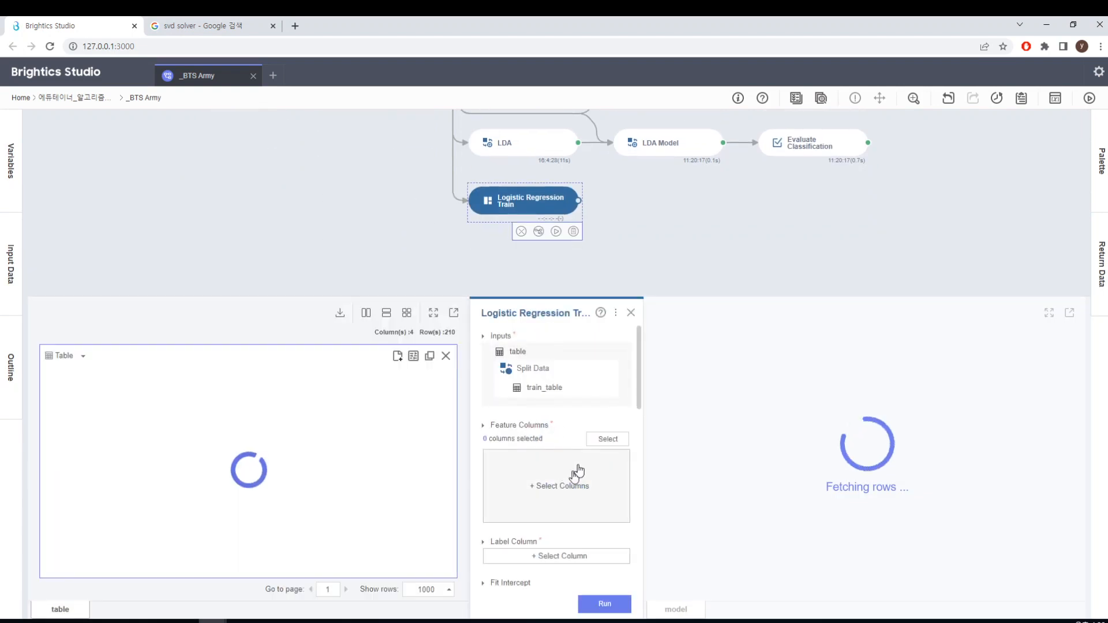
click(608, 440)
click(649, 519)
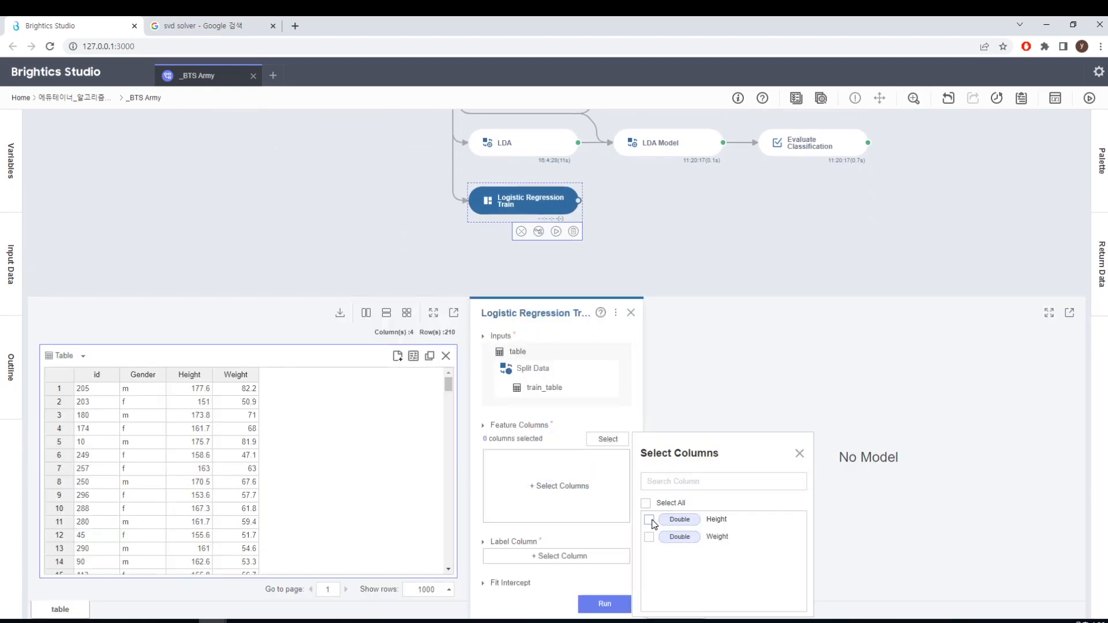
click(650, 537)
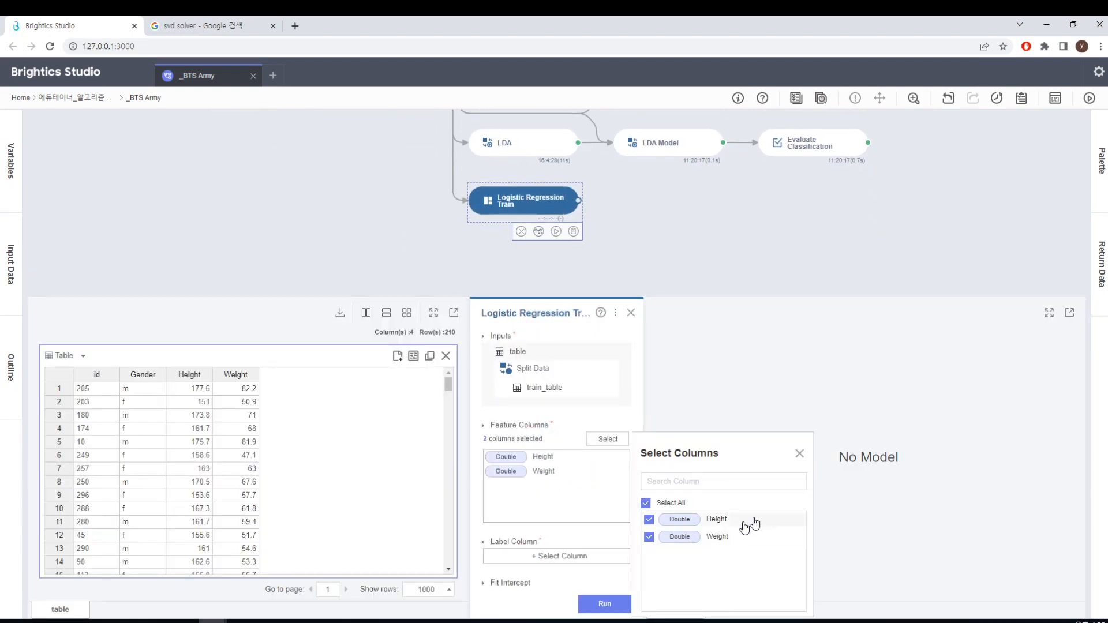
click(799, 455)
Set Gender as the label column of Logistic Regression Train and run the function
drag(640, 404, 634, 443)
click(564, 396)
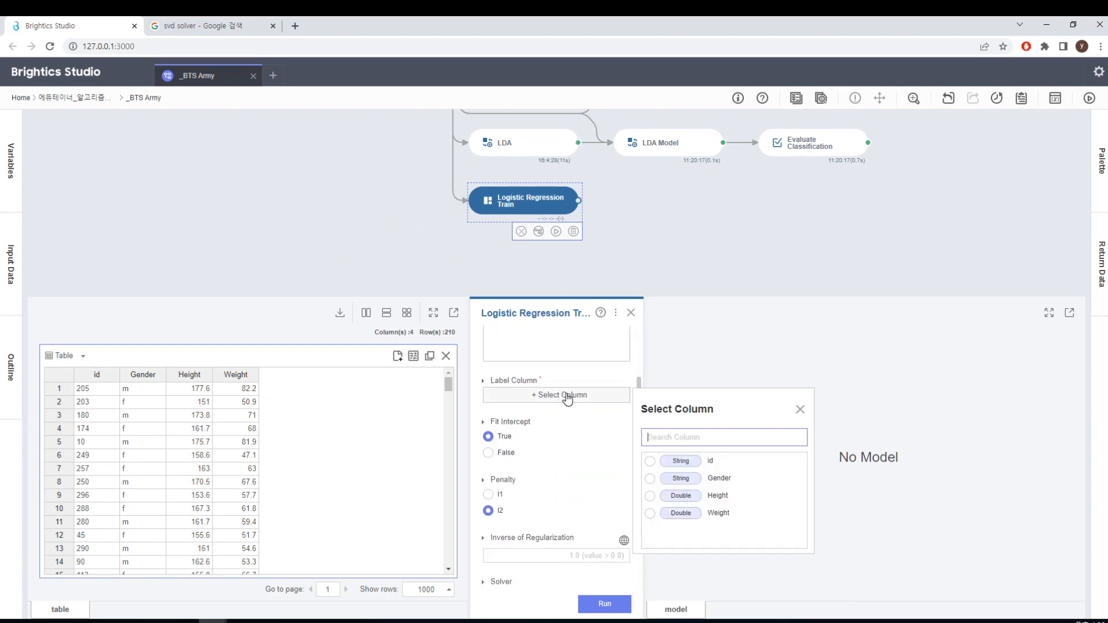
click(710, 484)
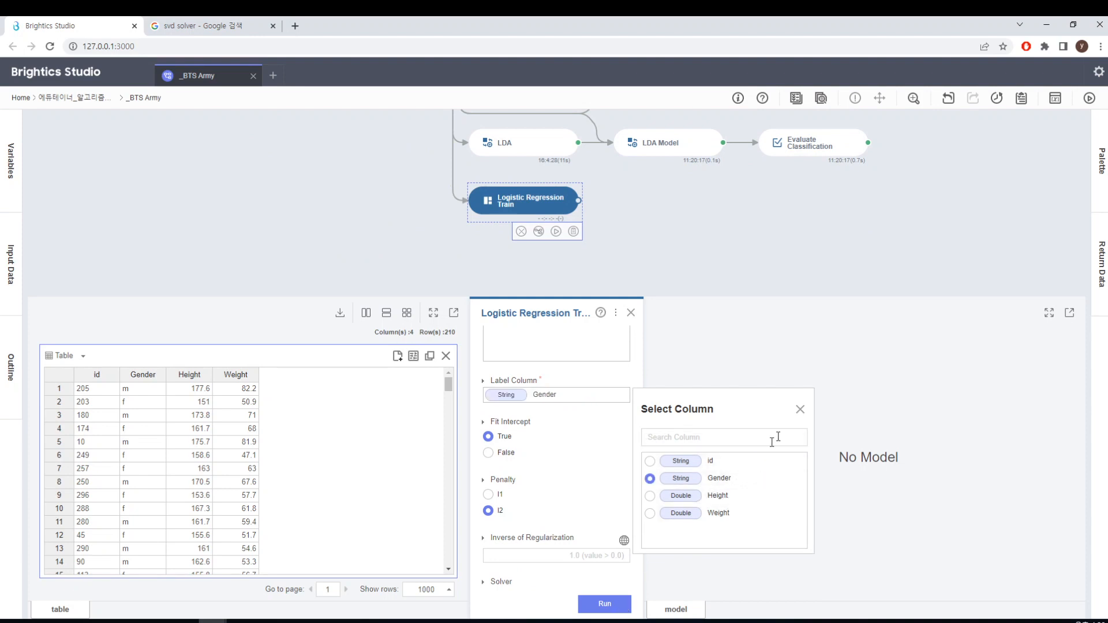
click(618, 606)
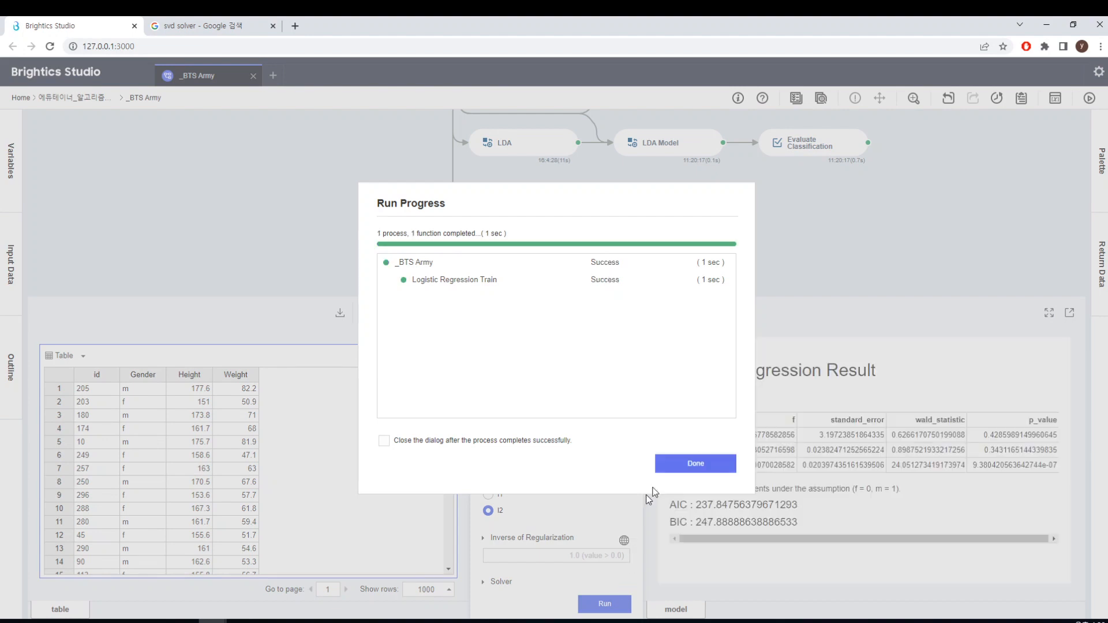
click(696, 465)
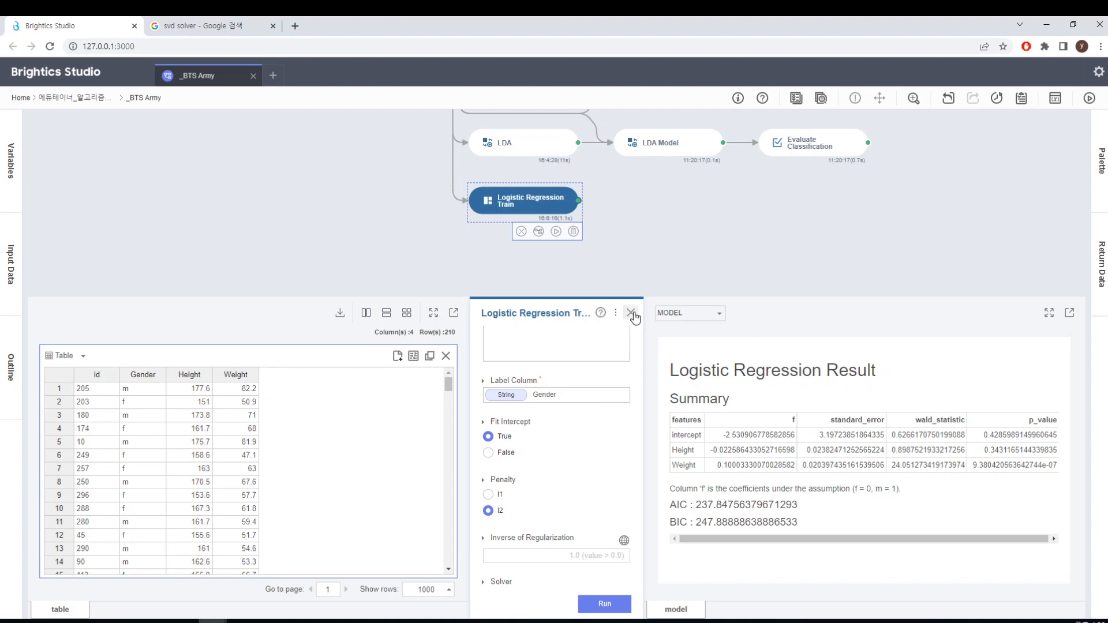
Add a Logistic Regression Predict function directly after Logistic Regression Train
click(632, 314)
double_click(644, 210)
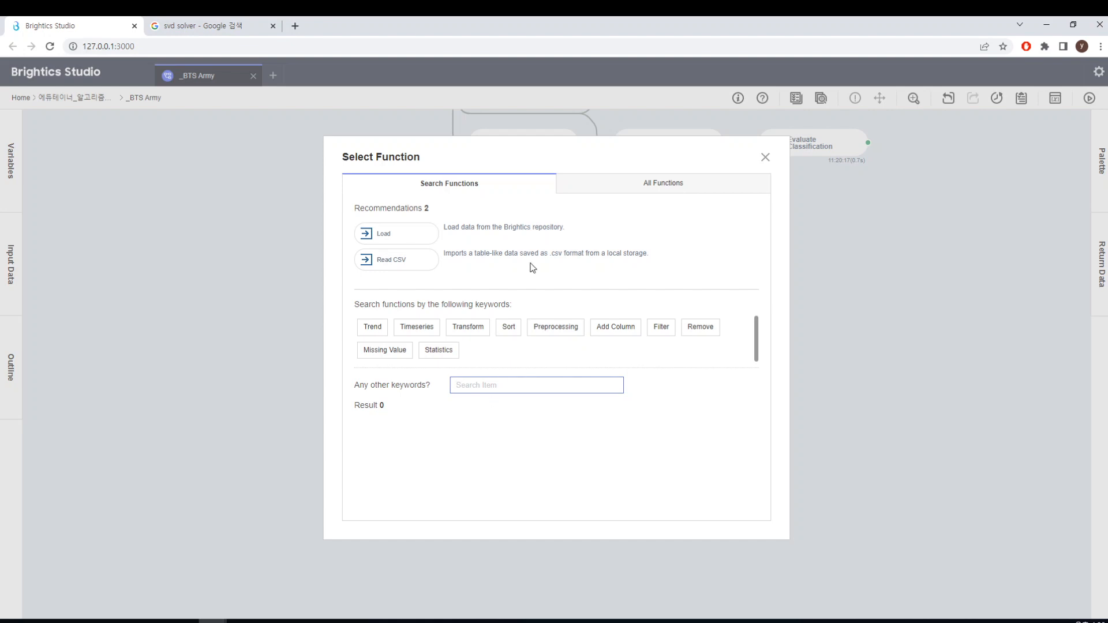
click(655, 185)
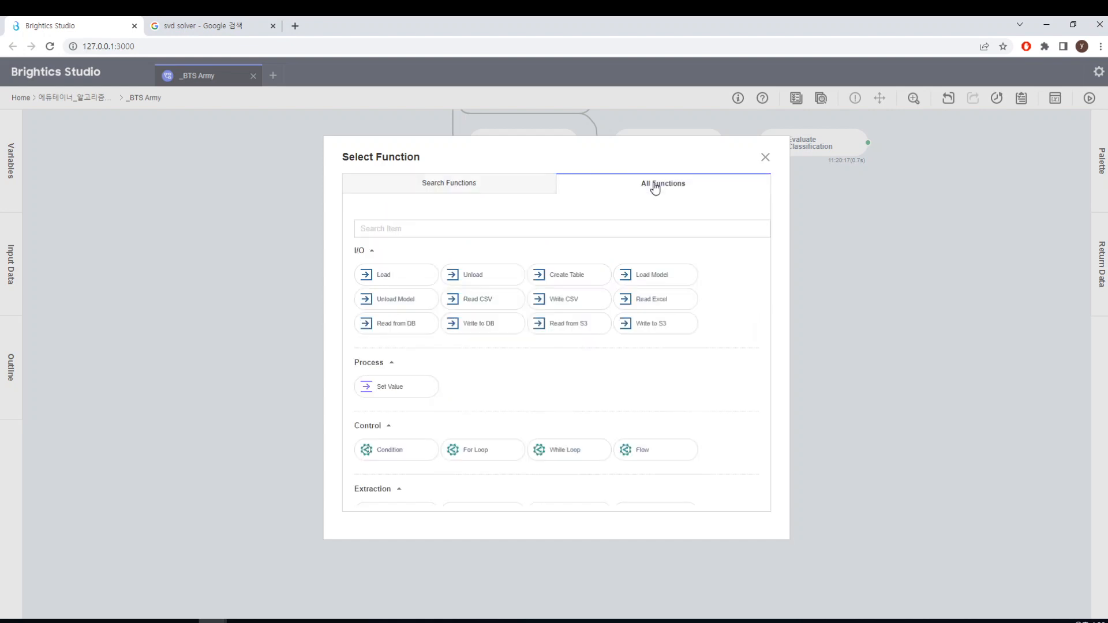
click(590, 234)
text(log)
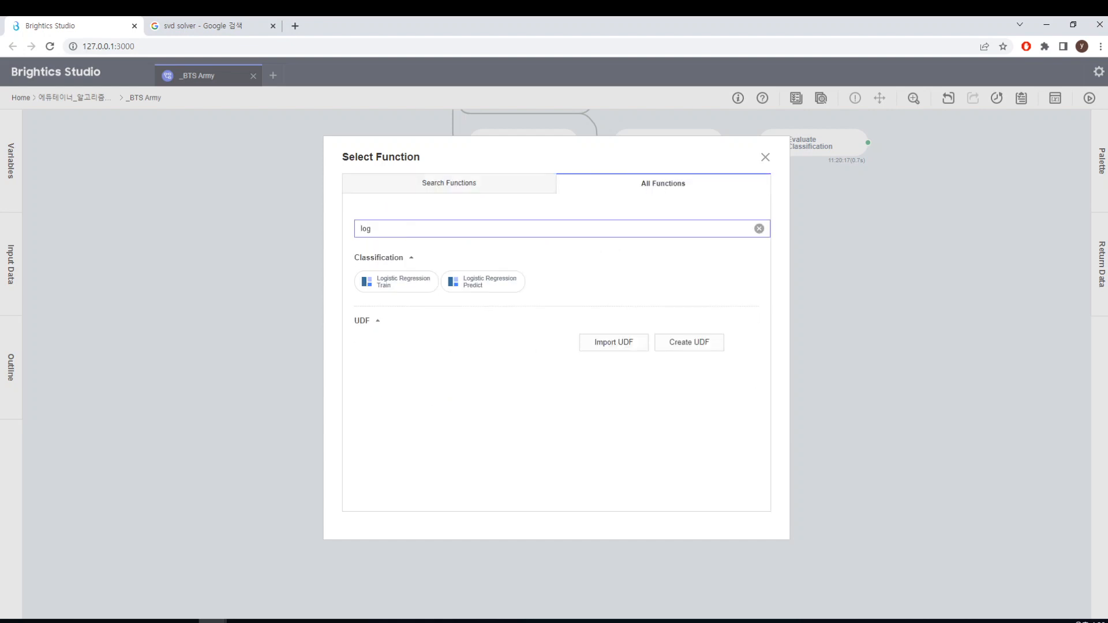
click(501, 280)
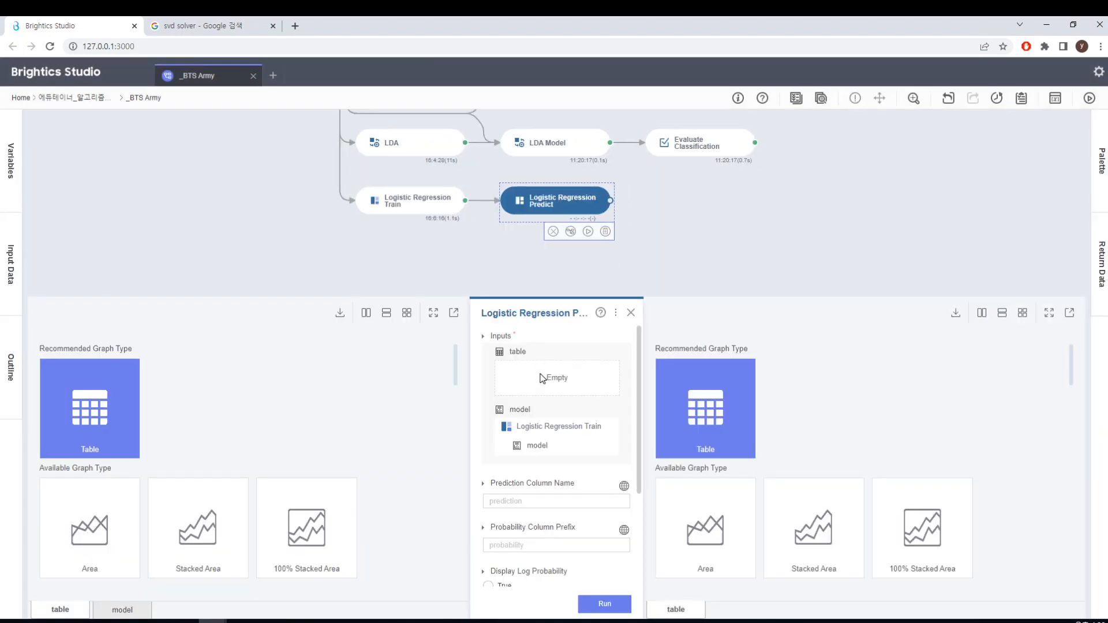
Connect the Split Data function to the Logistic Regression Predict function
click(483, 174)
scroll(483, 175, up, 2)
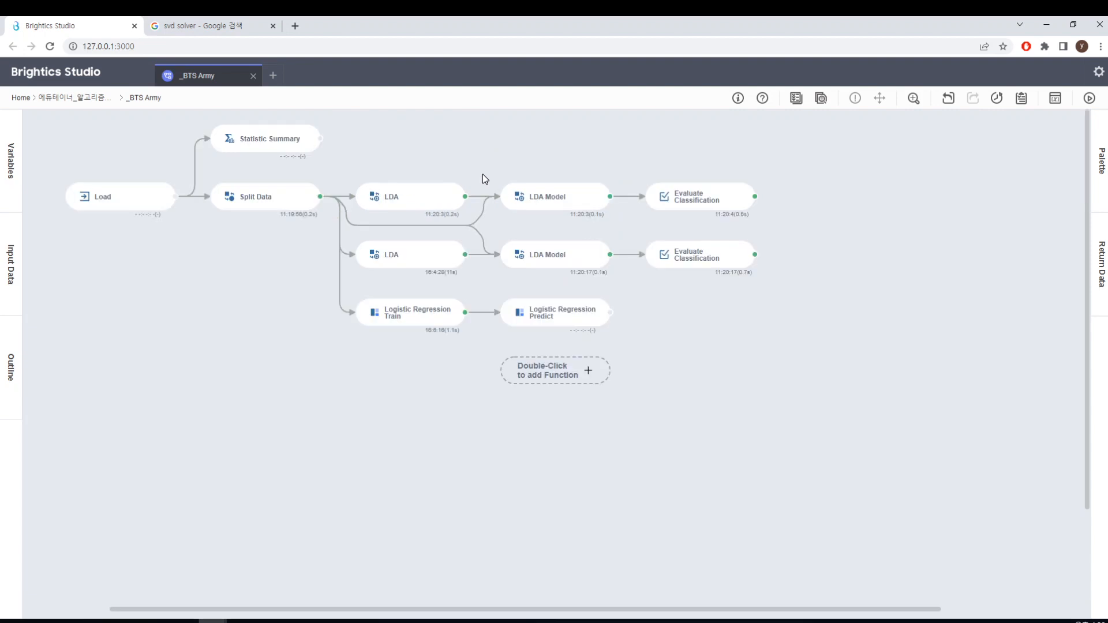
click(324, 202)
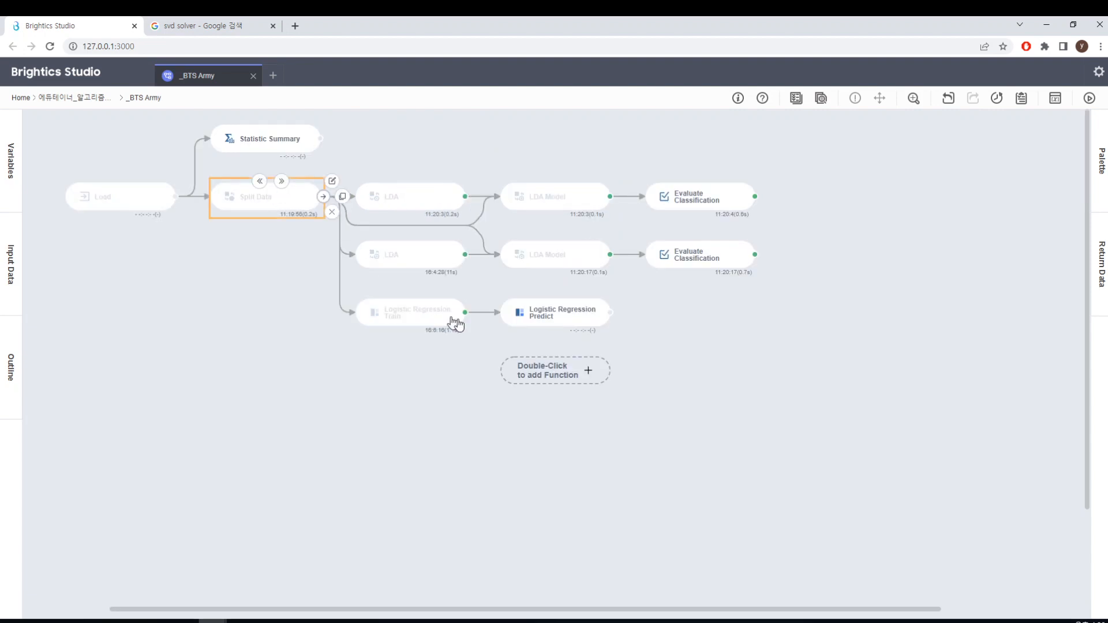
click(518, 322)
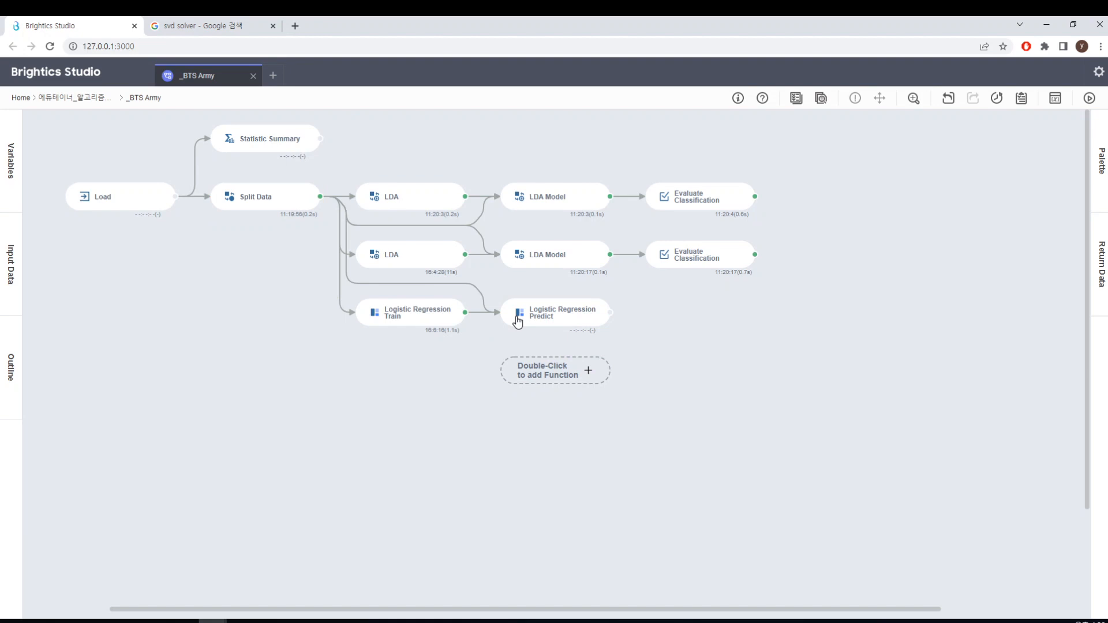
Change the table input of Logistic Regression Predict to Split Data's test_table and run the function
click(519, 321)
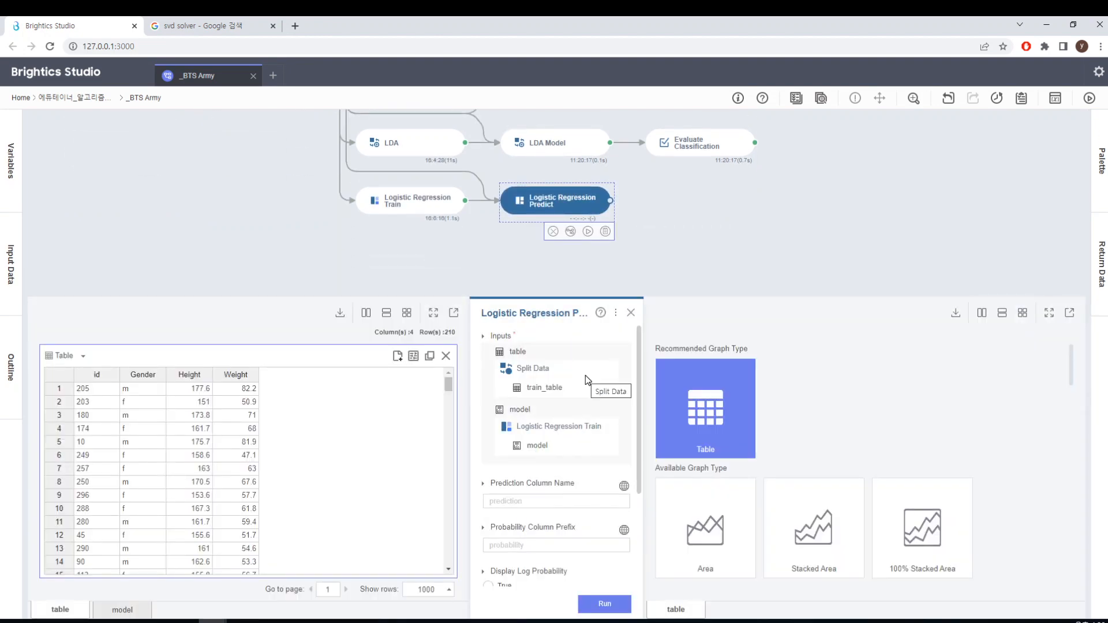
click(559, 393)
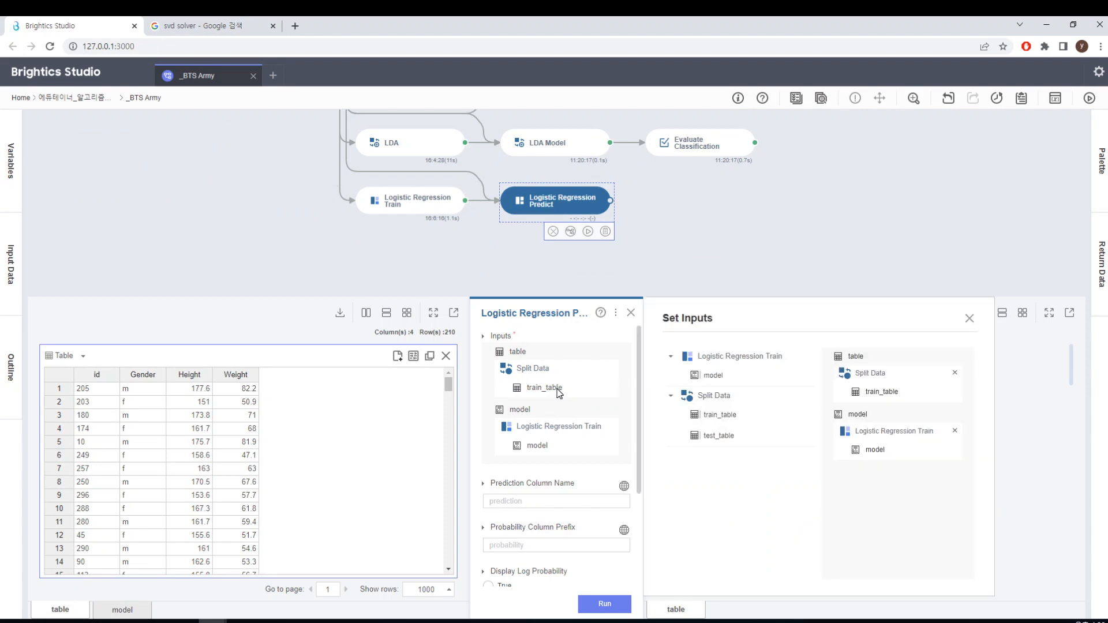
drag(721, 435, 881, 392)
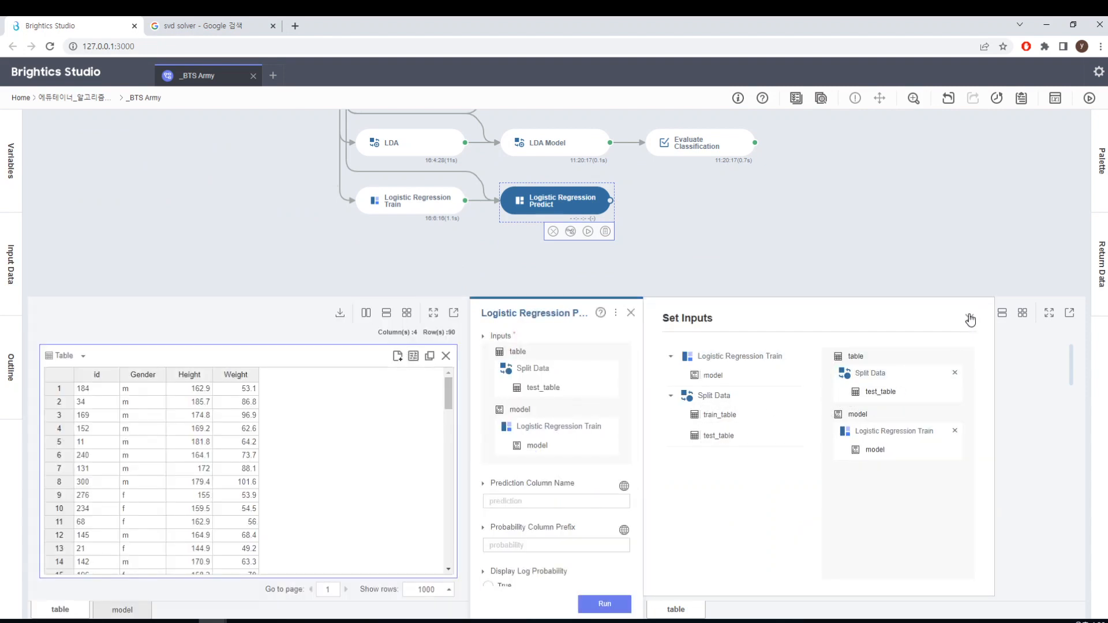
click(970, 320)
click(606, 603)
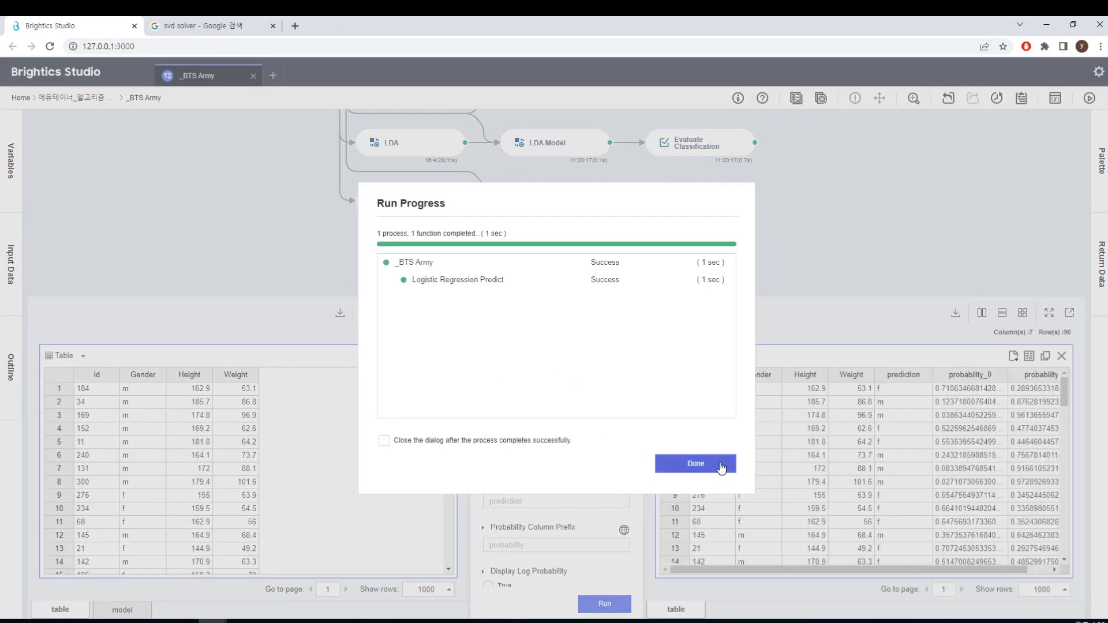
click(721, 467)
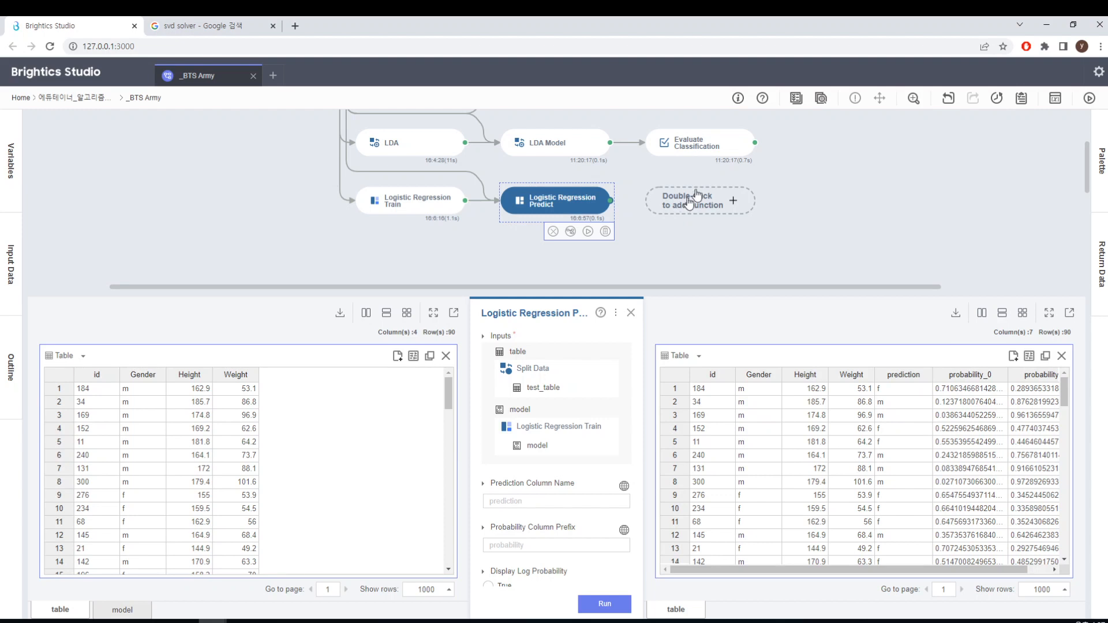
Place a copy of the lower LDA branch's Evaluate Classification after Logistic Regression Predict, run it and review its report
click(776, 142)
drag(770, 174, 659, 196)
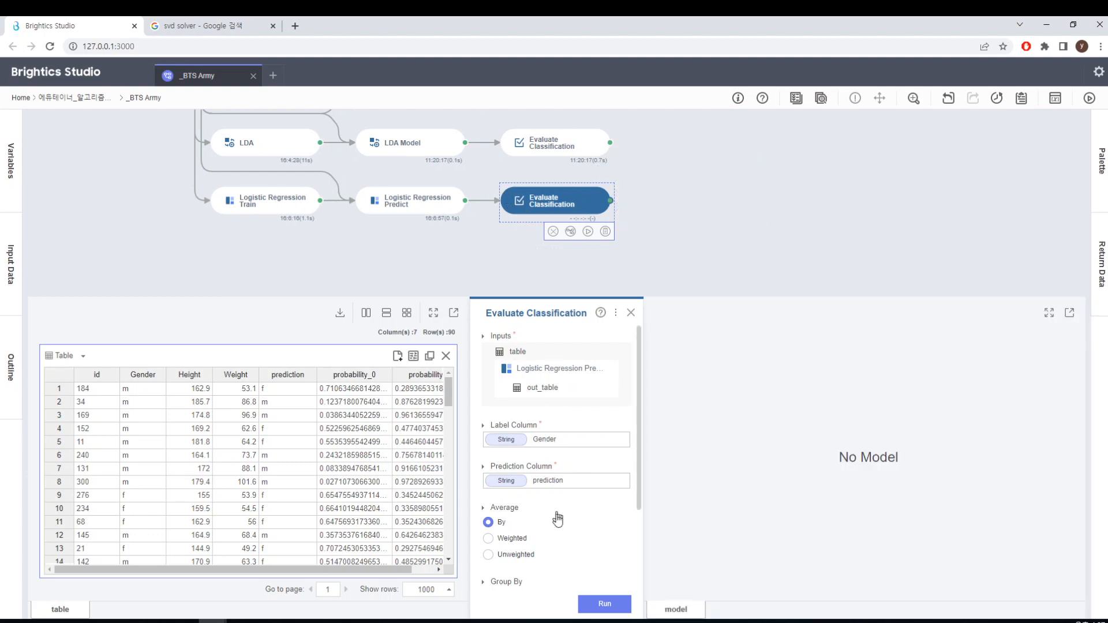
click(604, 604)
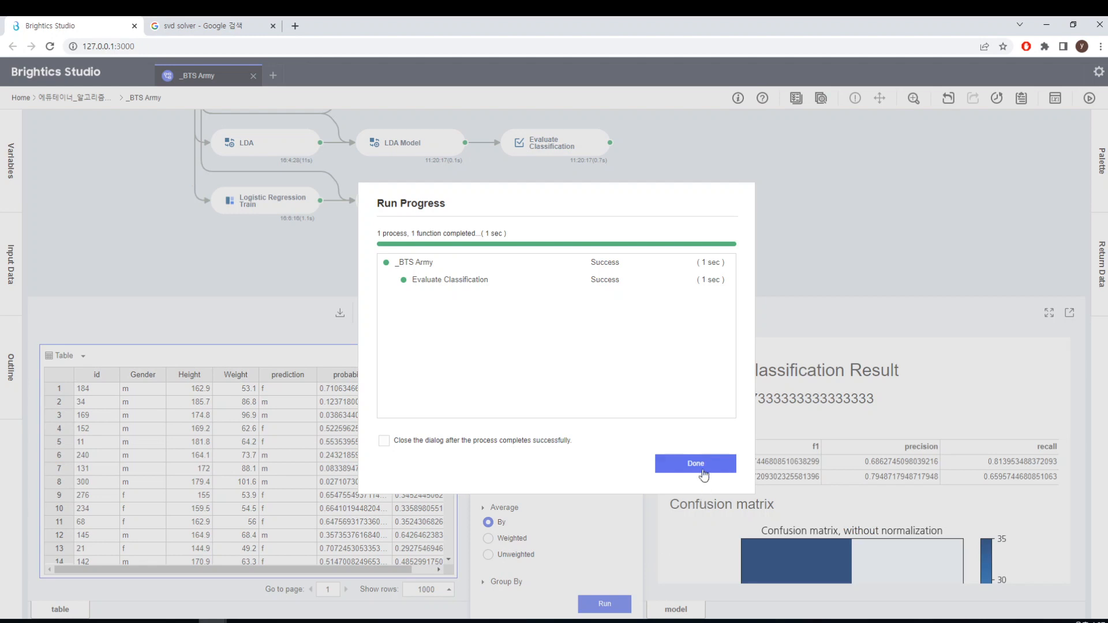
click(695, 463)
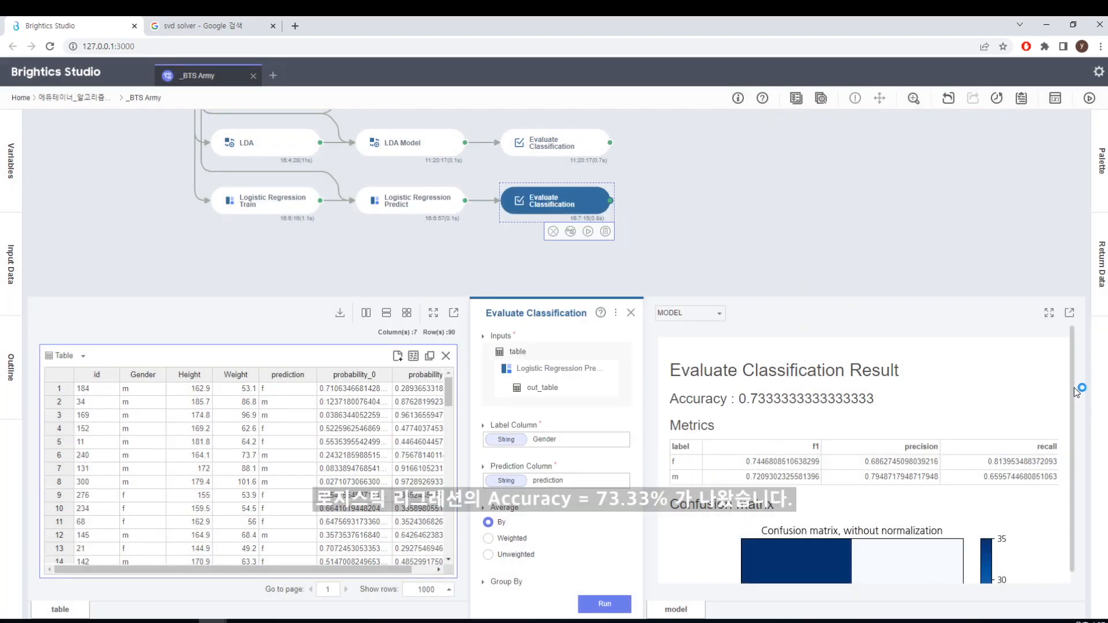
mouse_move(1077, 392)
mouse_down()
mouse_move(1071, 497)
mouse_move(1069, 392)
mouse_up()
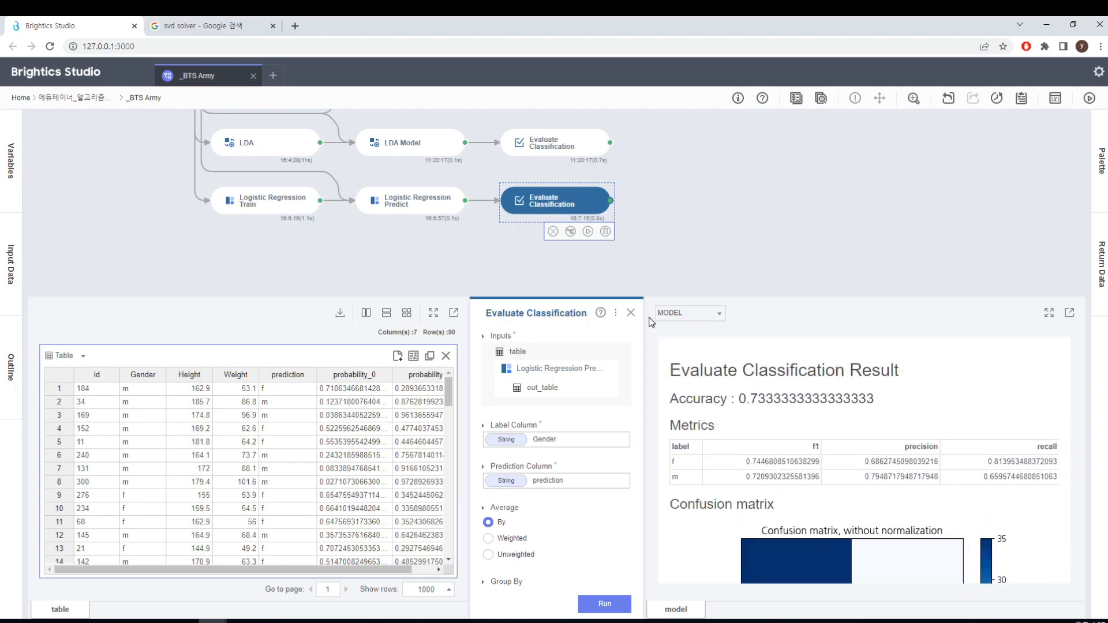
click(630, 313)
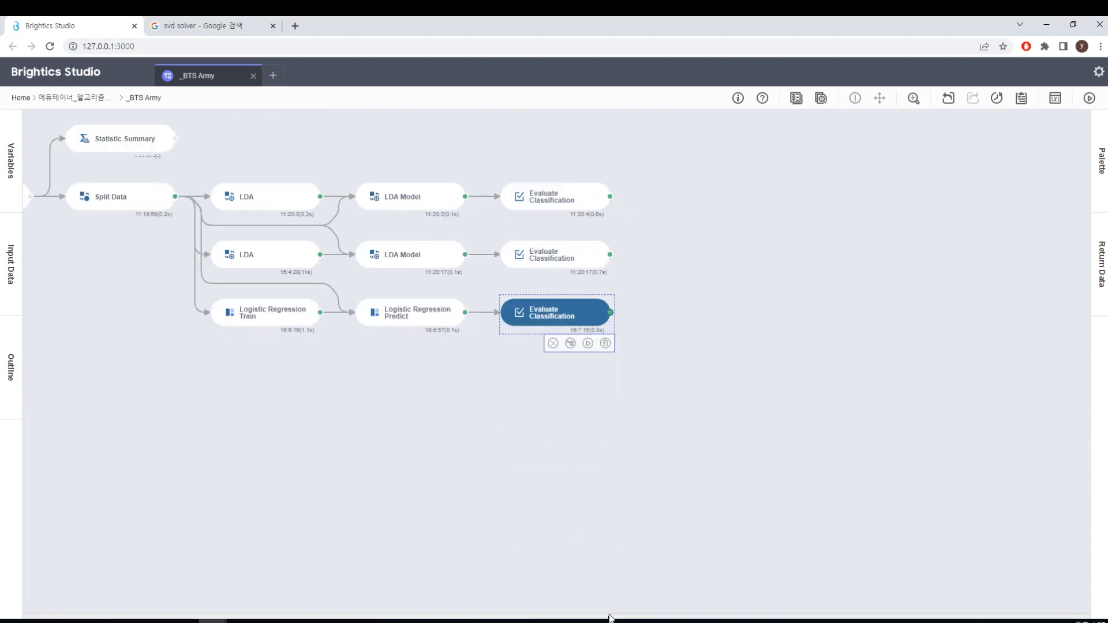
Review the Load function's source table and the charts and statistics of Statistic Summary
drag(614, 608, 419, 606)
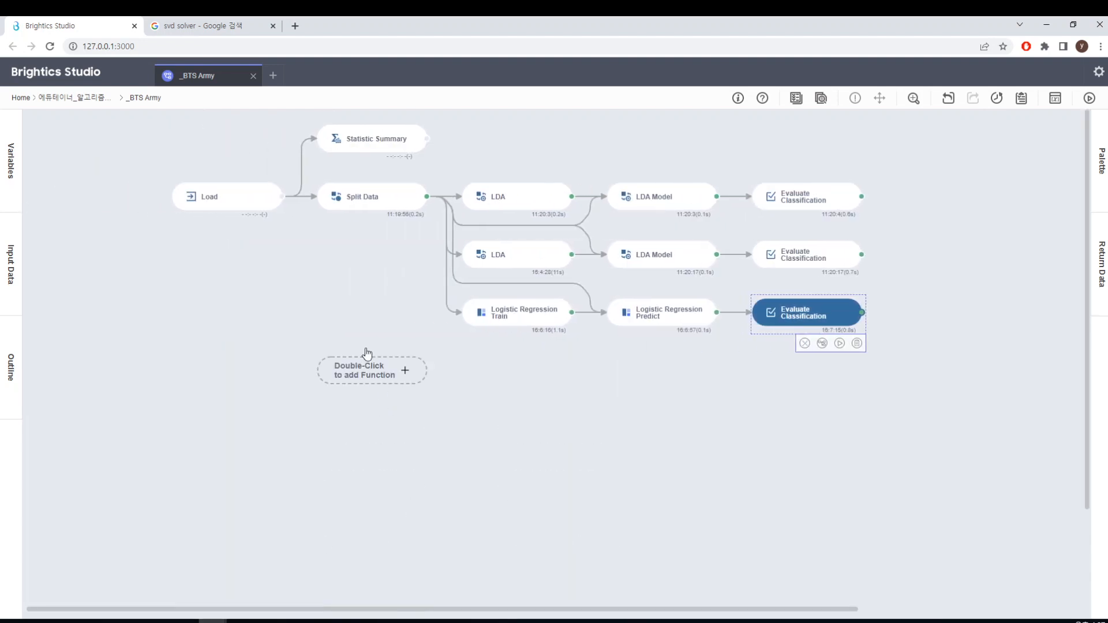
click(250, 203)
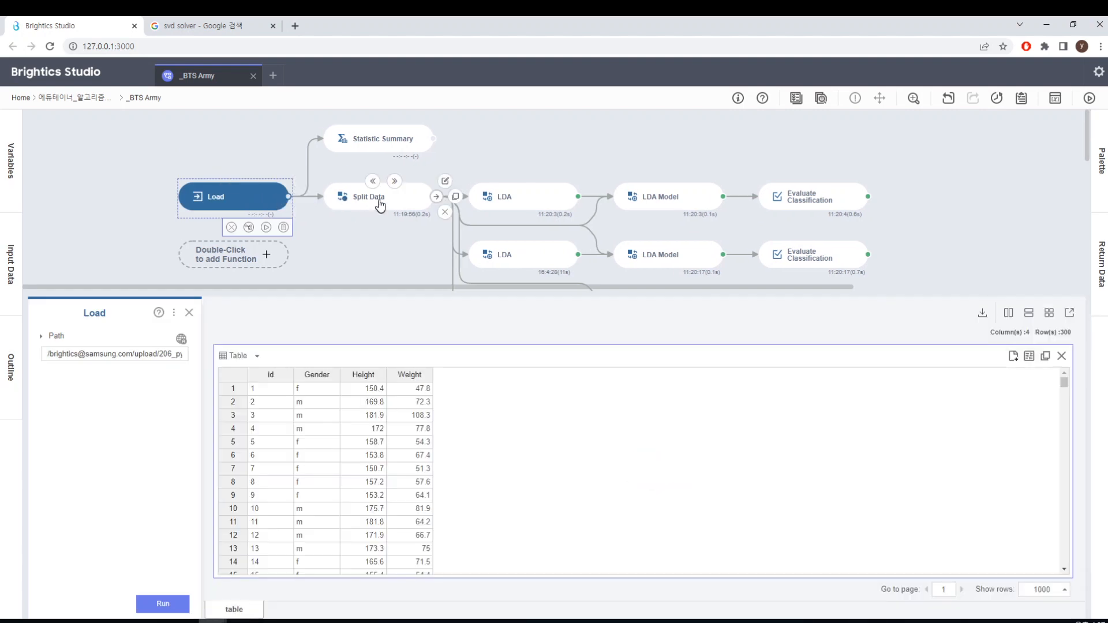
click(383, 146)
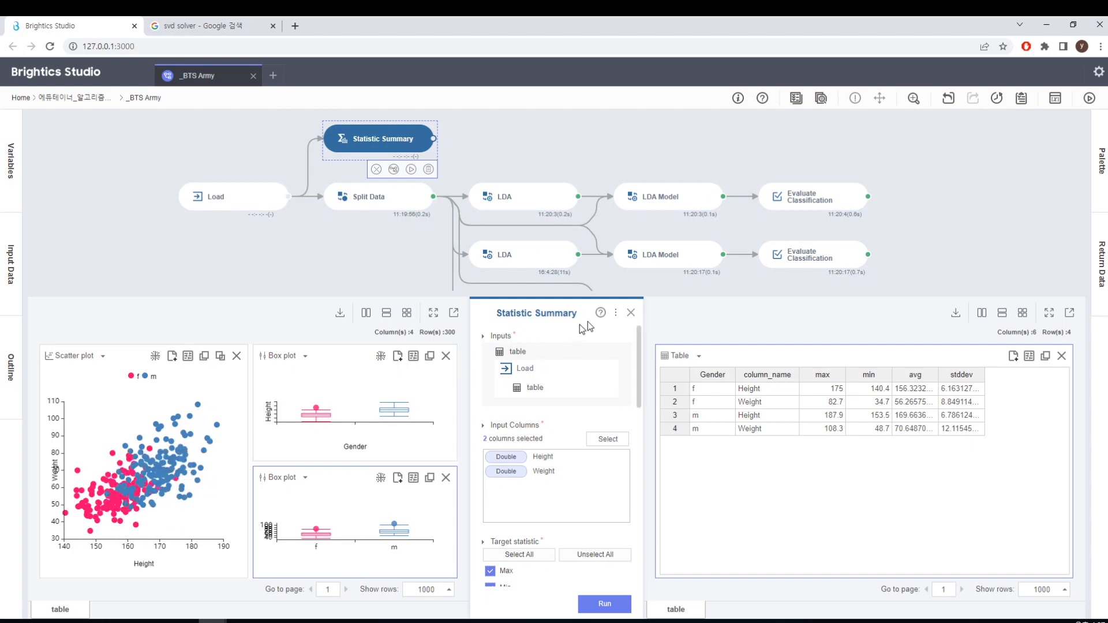
click(631, 313)
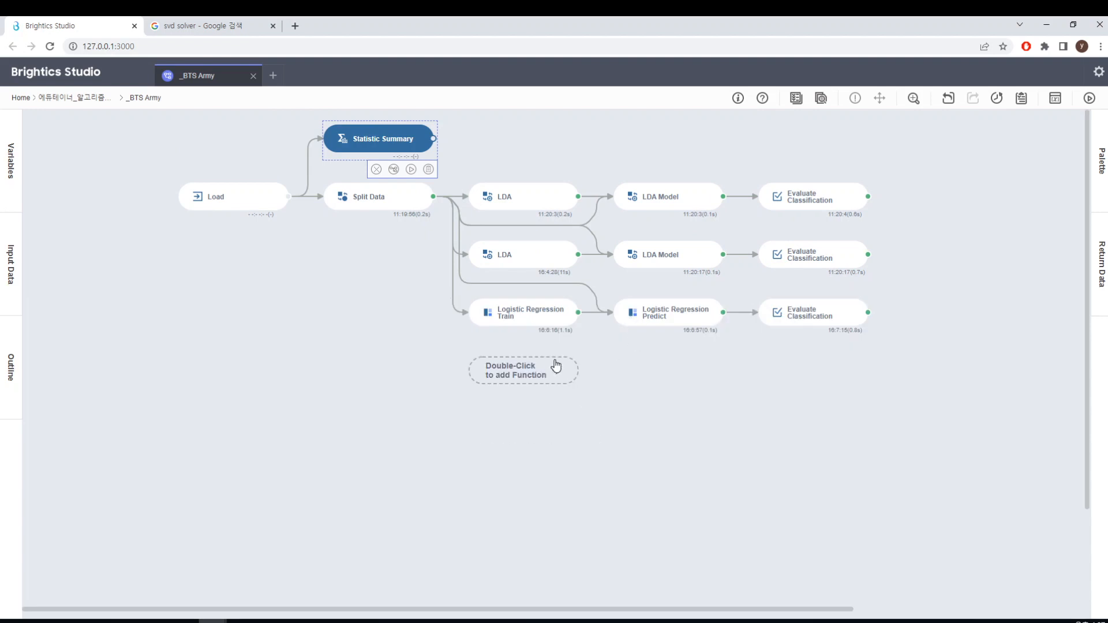
Add a Decision Tree Classification Train function below Logistic Regression Train and connect Split Data to it
double_click(533, 375)
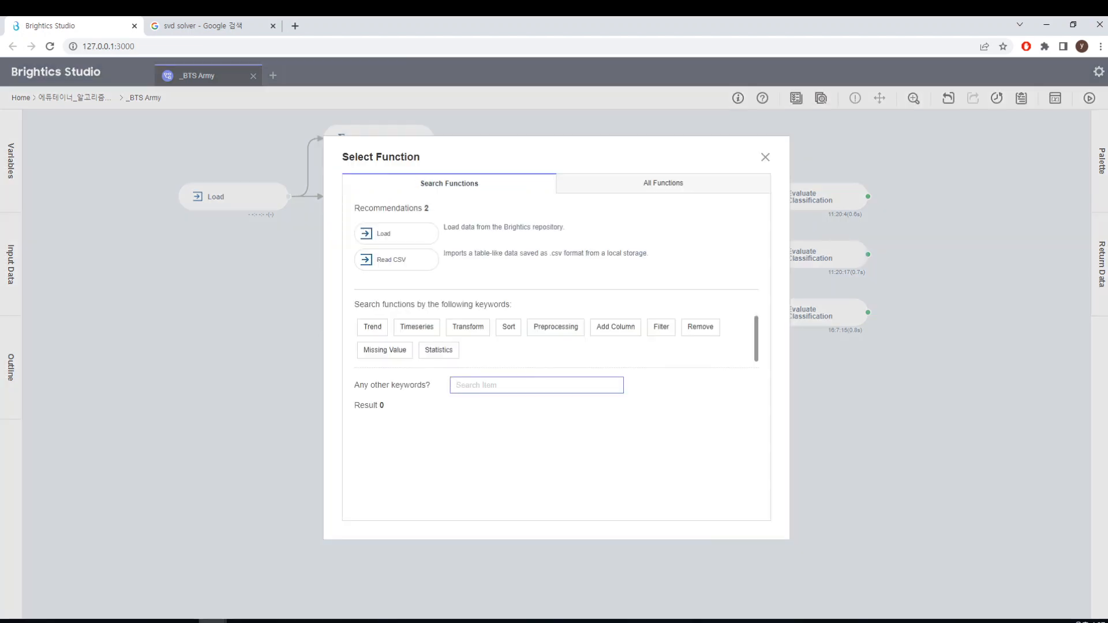
text(deci)
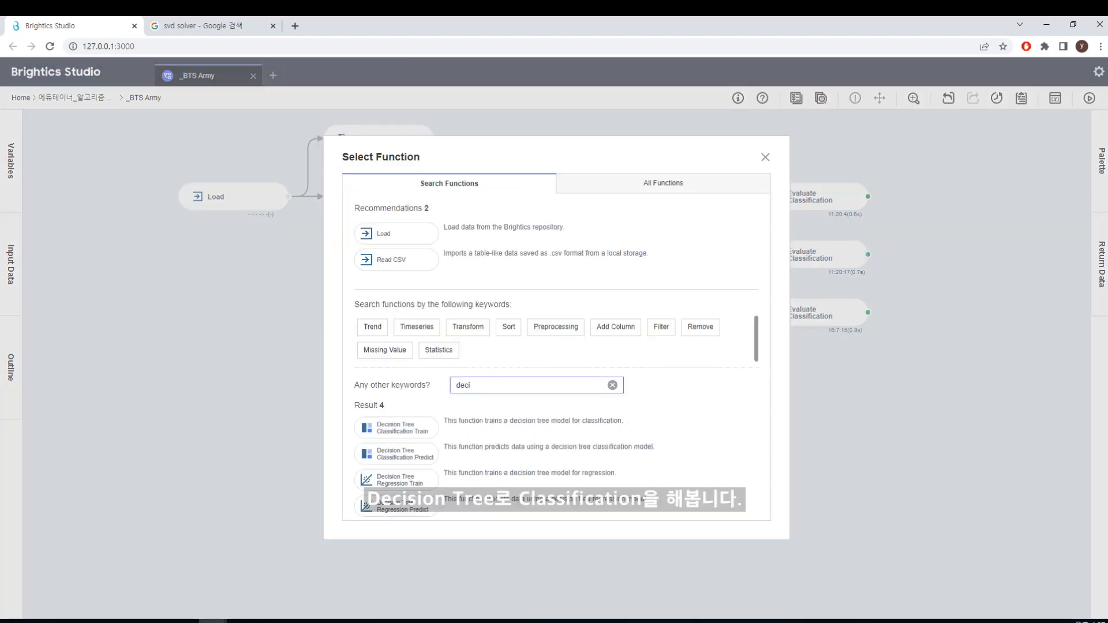
click(416, 434)
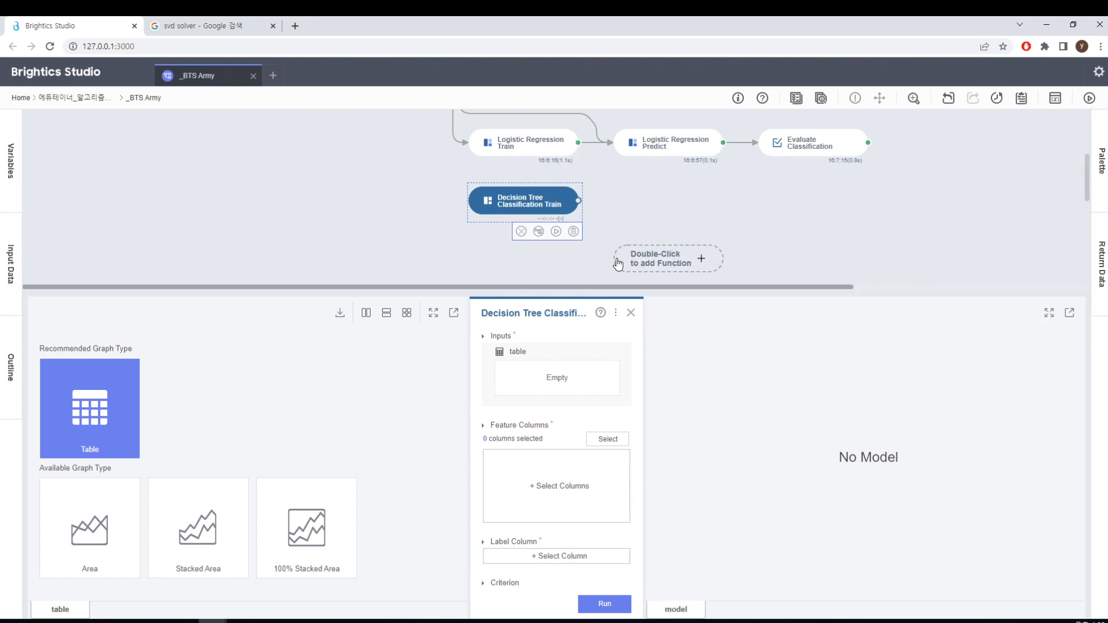
click(607, 250)
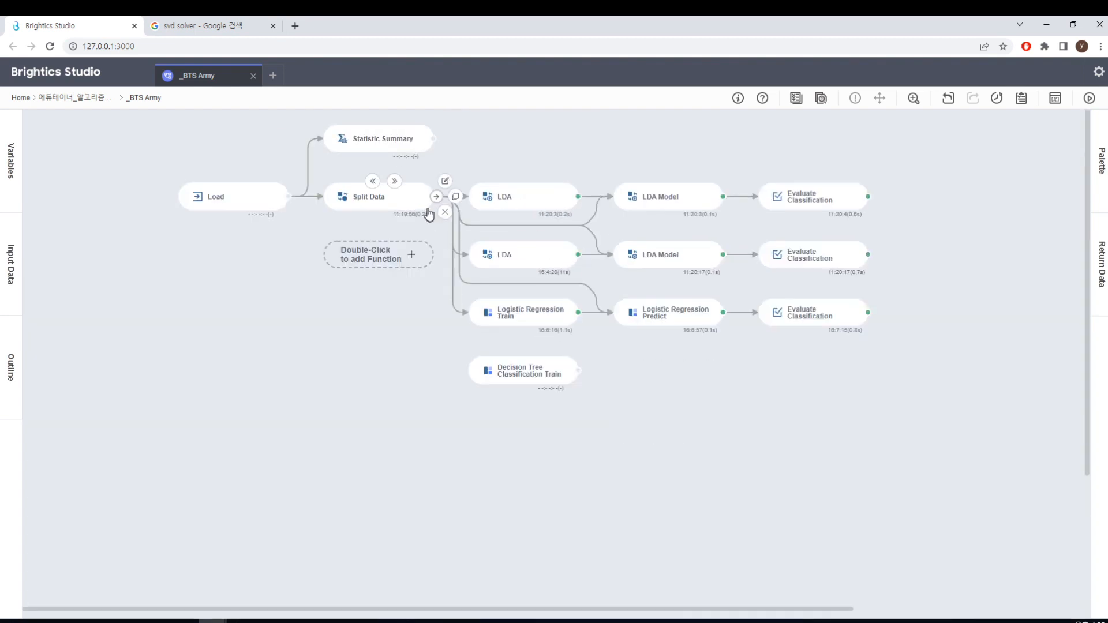
drag(433, 197, 495, 370)
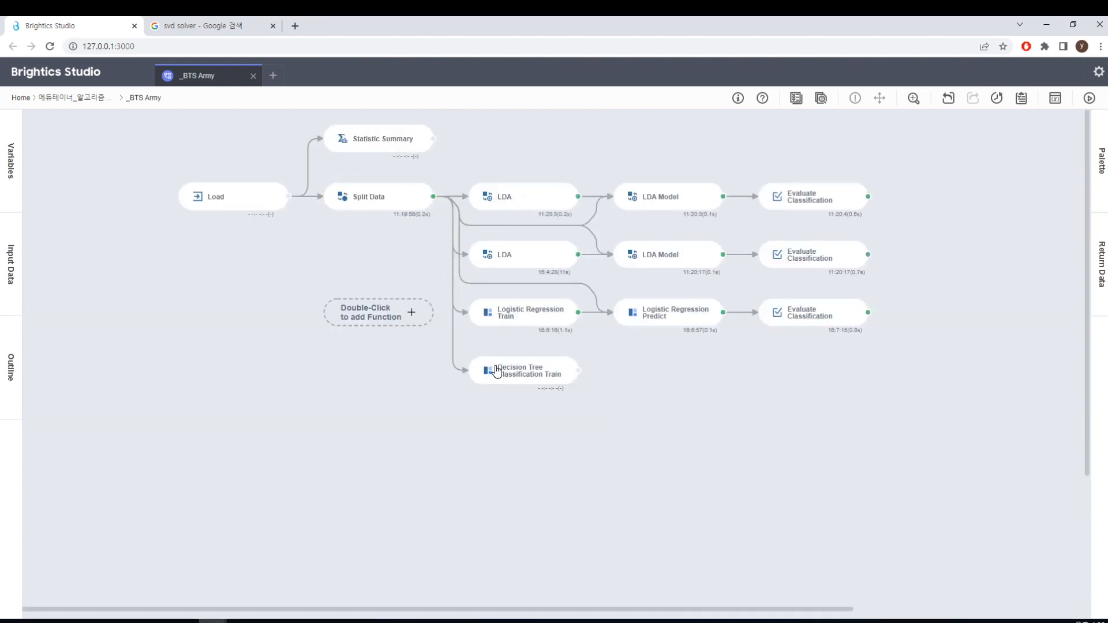
Set Height and Weight as feature columns and Gender as the label column of Decision Tree Classification Train
click(554, 378)
click(600, 442)
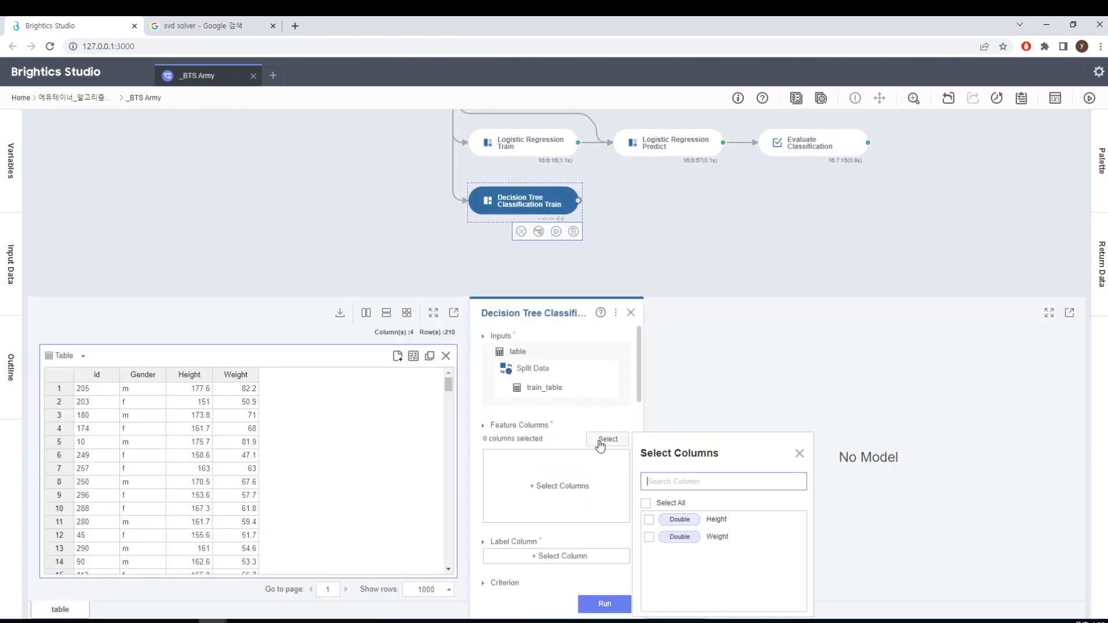
click(649, 521)
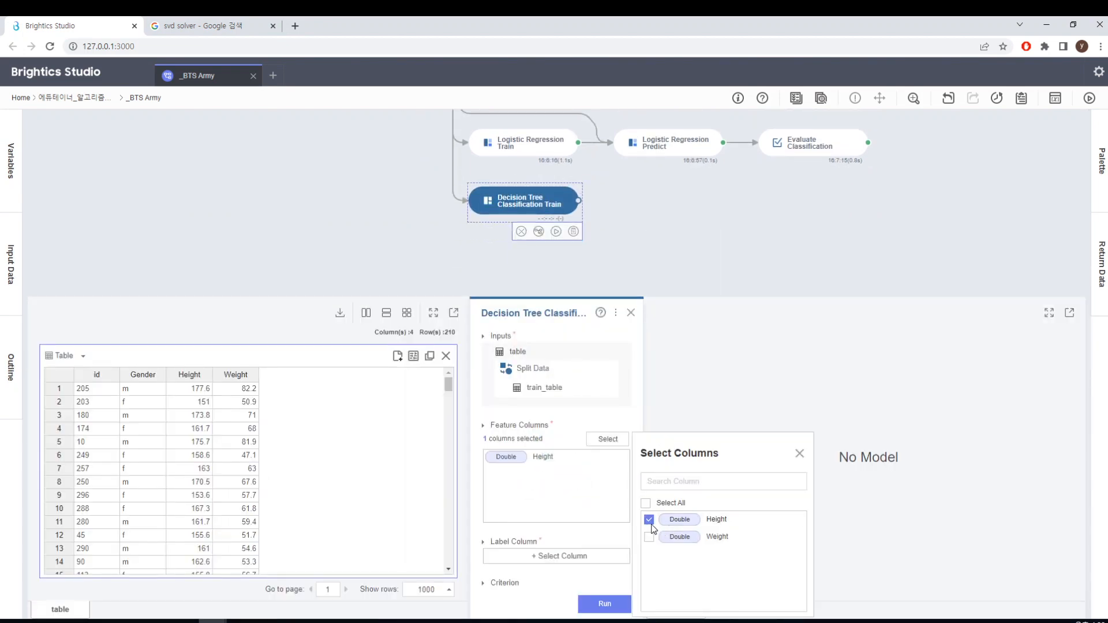
click(651, 539)
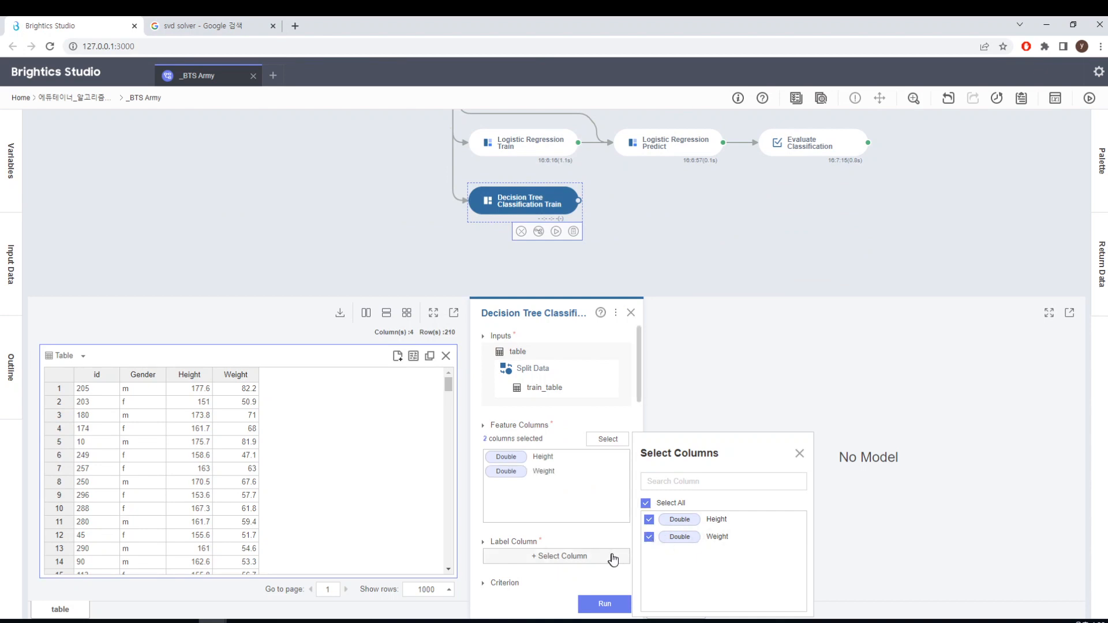
click(617, 557)
click(650, 488)
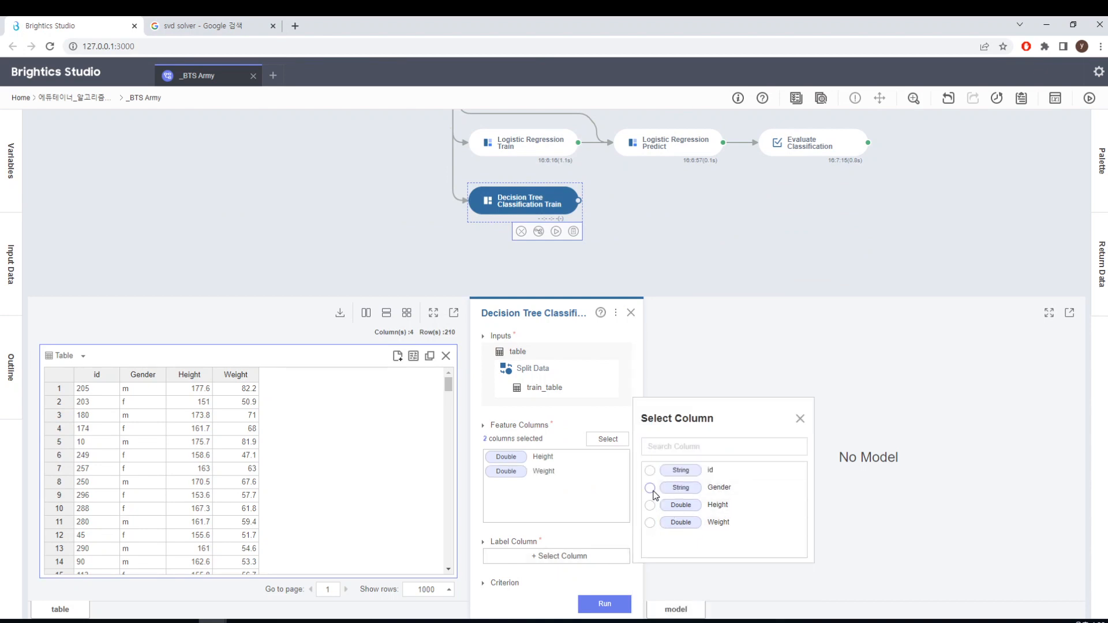
click(800, 419)
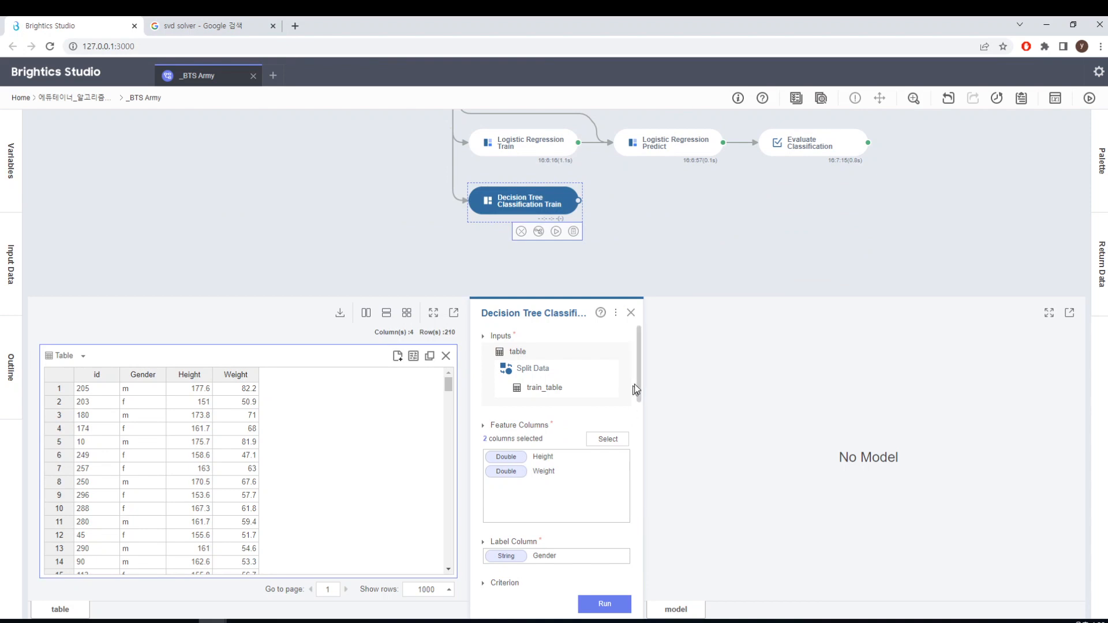
Run Decision Tree Classification Train with the Gini criterion and Best splitter, and look over the resulting tree
drag(635, 389, 638, 469)
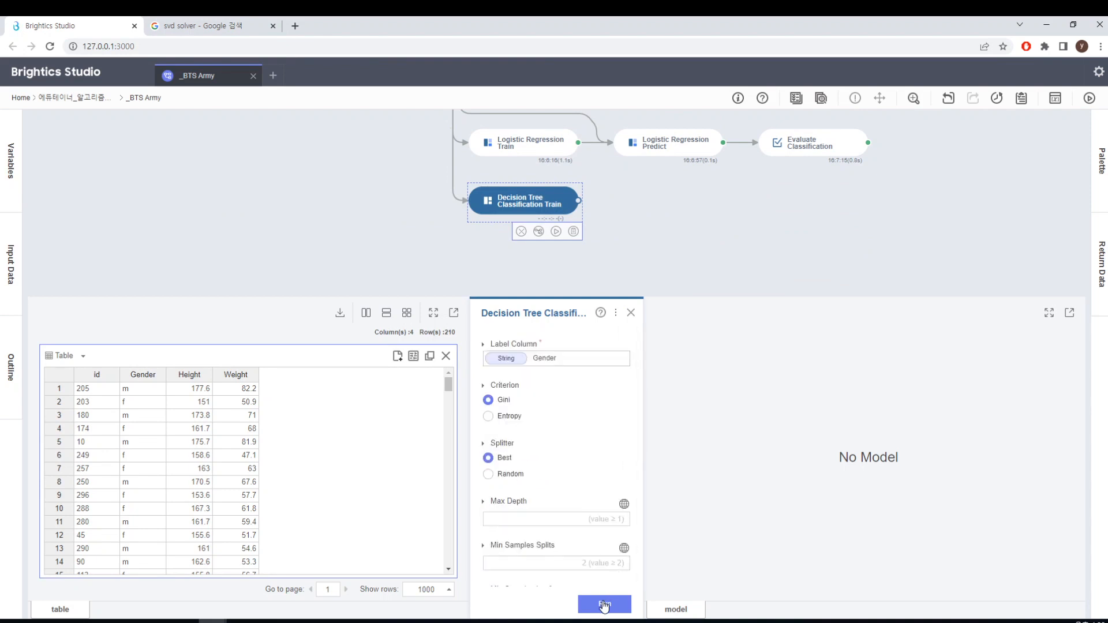
click(606, 603)
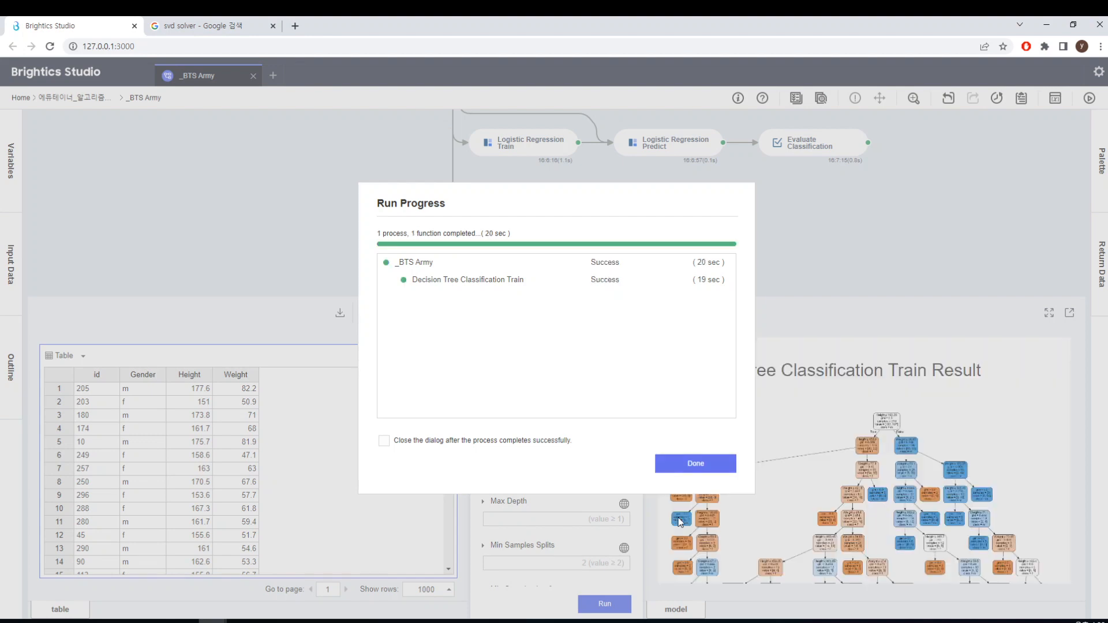
click(714, 462)
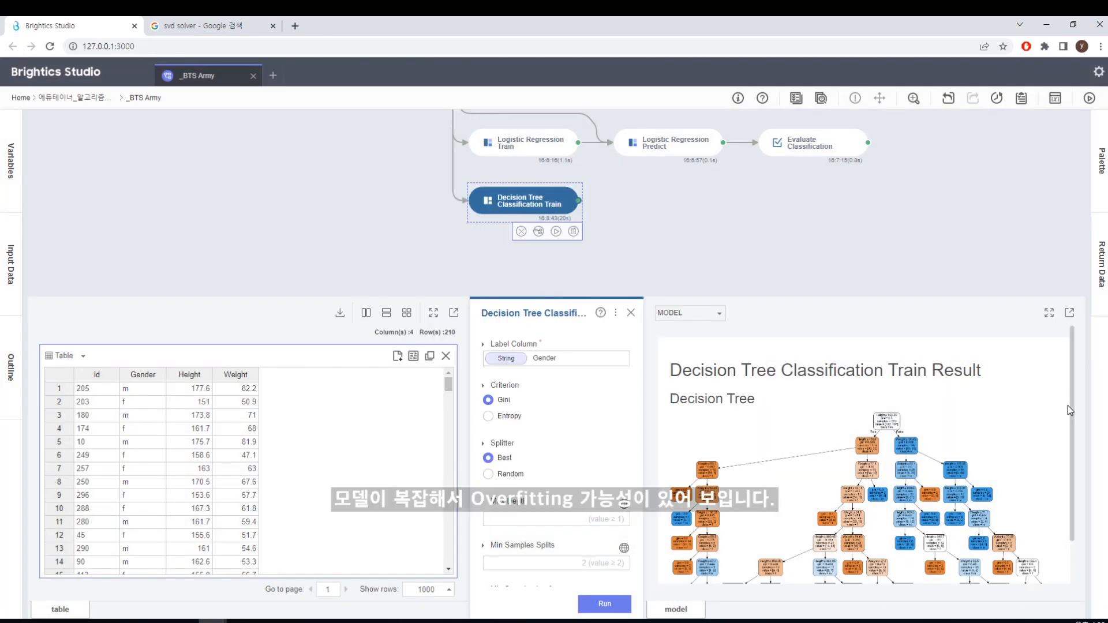
mouse_move(1074, 413)
mouse_down()
mouse_move(1068, 569)
mouse_move(1067, 392)
mouse_up()
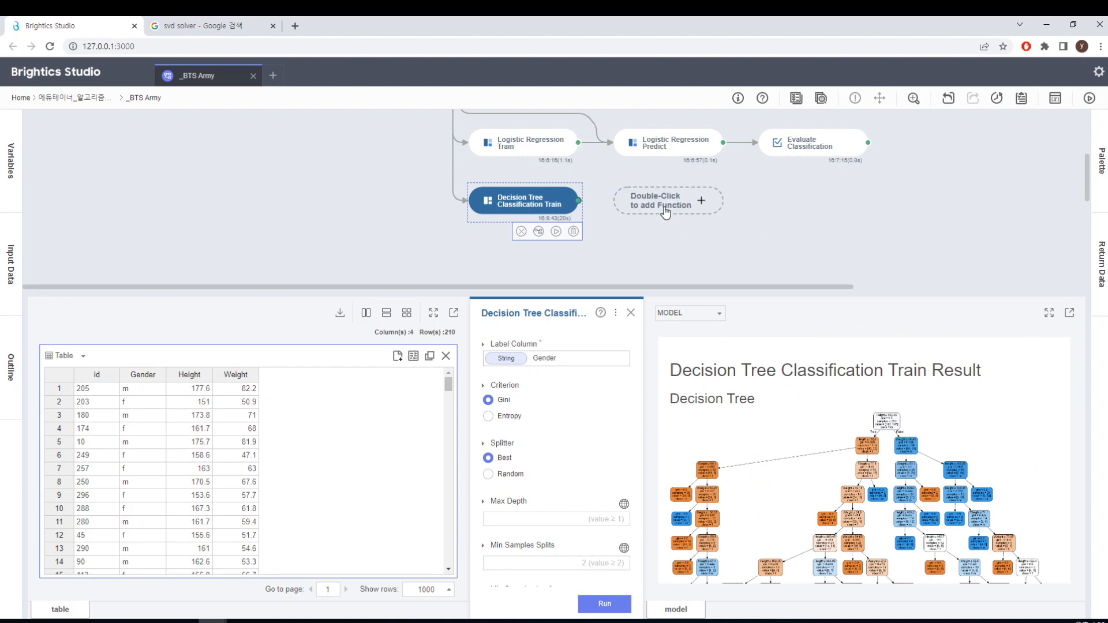
Add a Decision Tree Classification Predict function directly after Decision Tree Classification Train
double_click(666, 212)
click(668, 188)
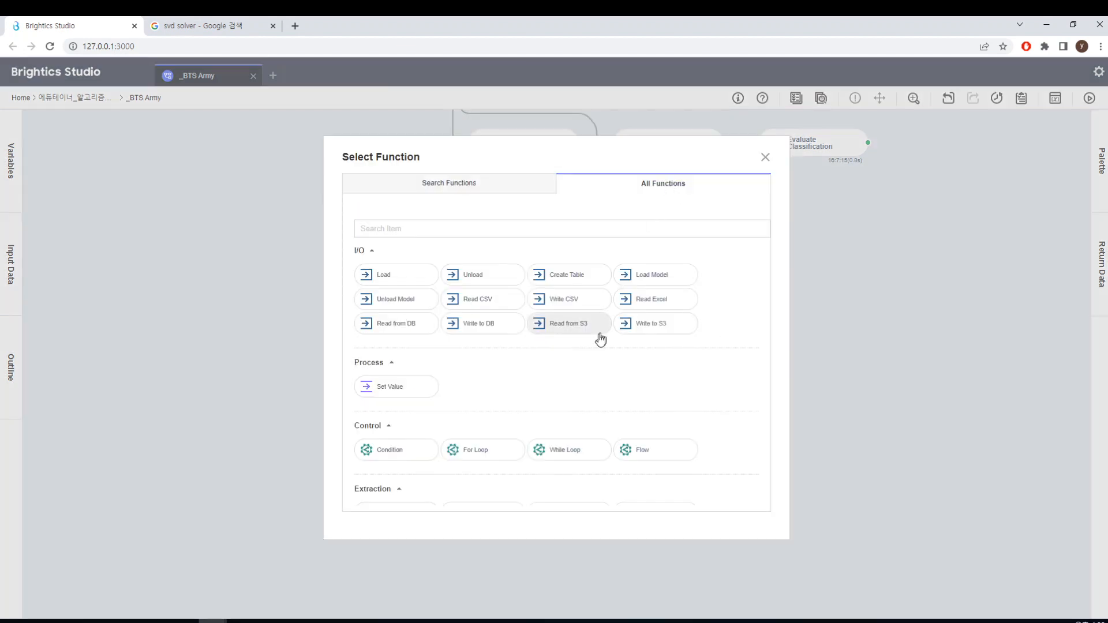
text(dec)
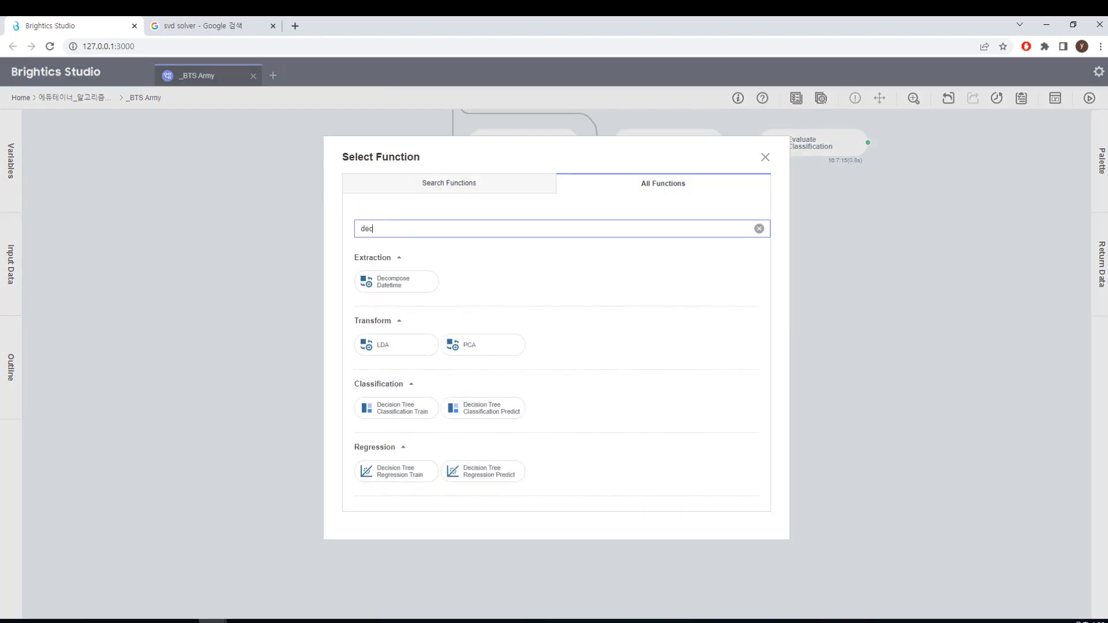
click(502, 412)
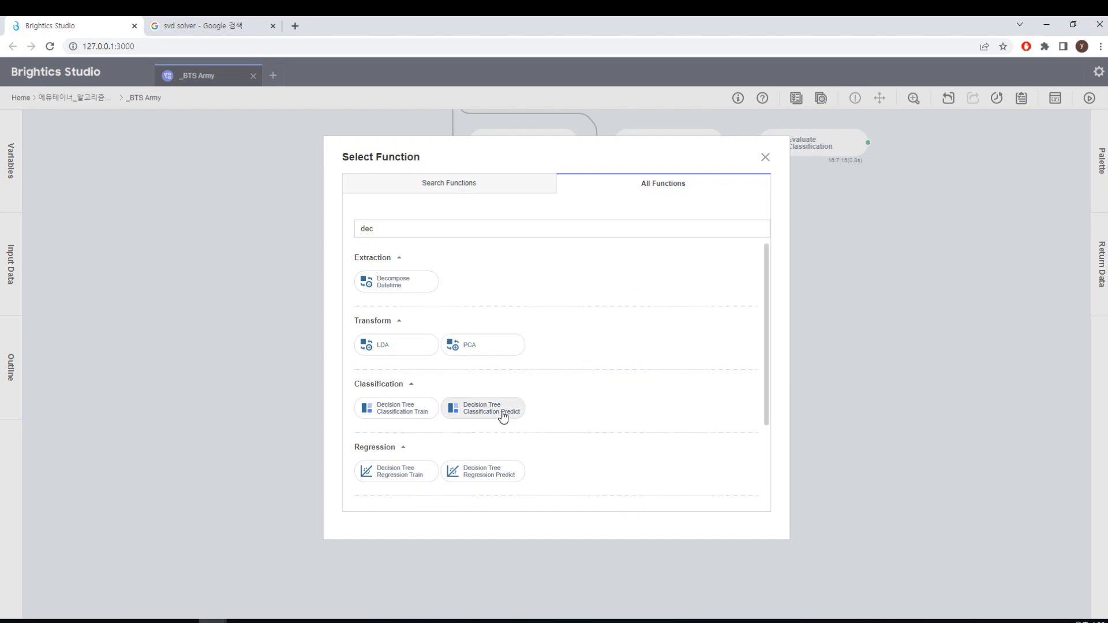
click(502, 413)
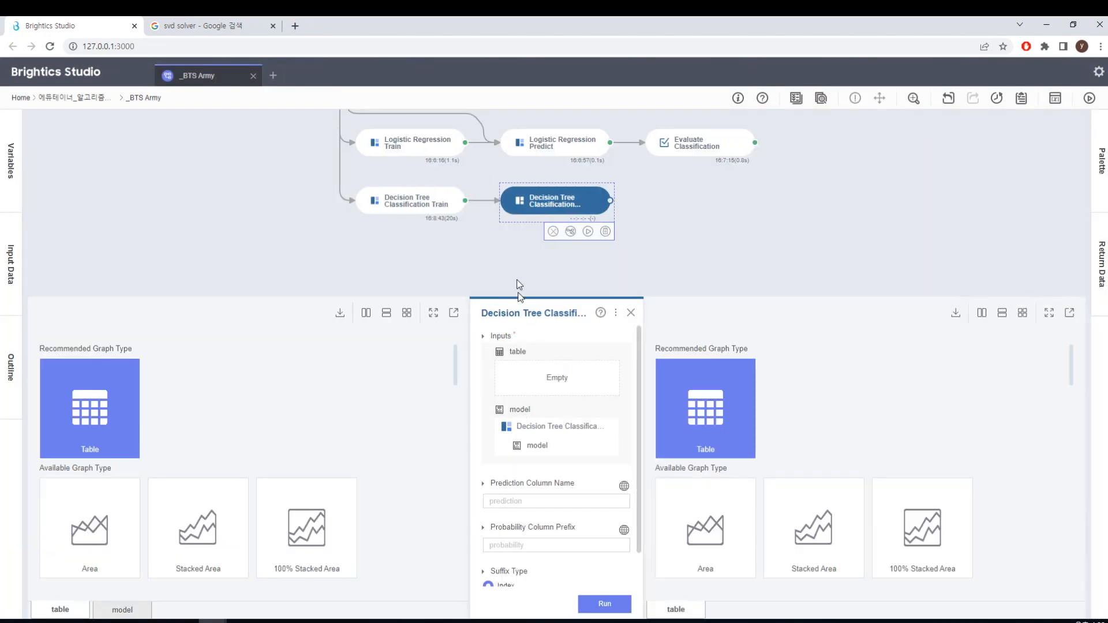
Connect the Split Data function to the Decision Tree Classification Predict function
click(478, 181)
scroll(478, 181, up, 3)
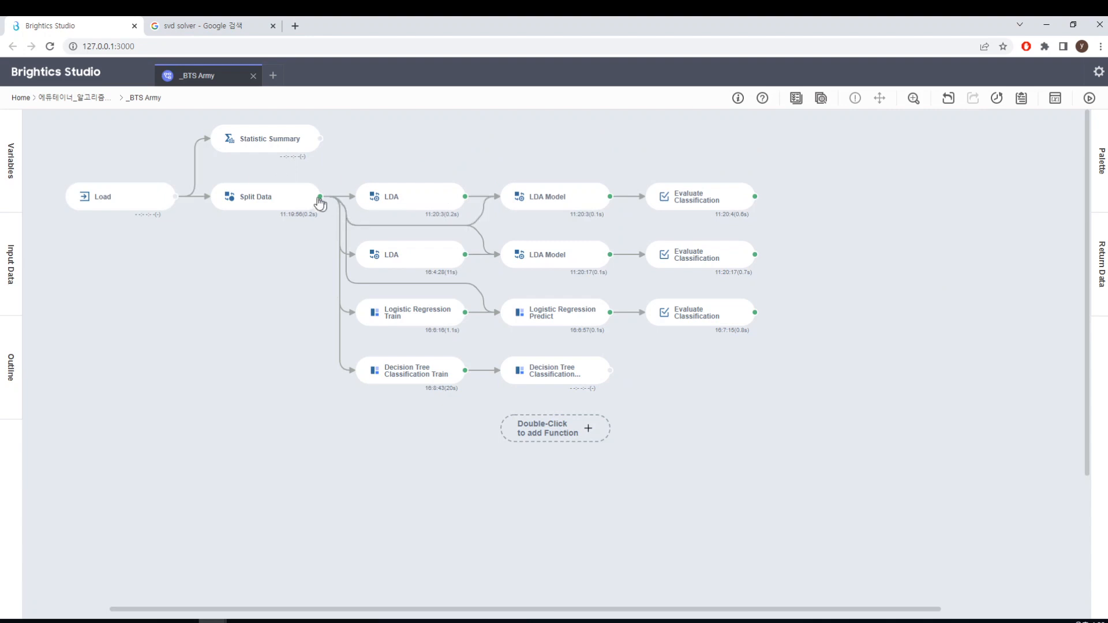
mouse_move(320, 195)
drag(323, 198, 551, 385)
Change the table input of Decision Tree Classification Predict to Split Data's test_table and run the function
click(551, 386)
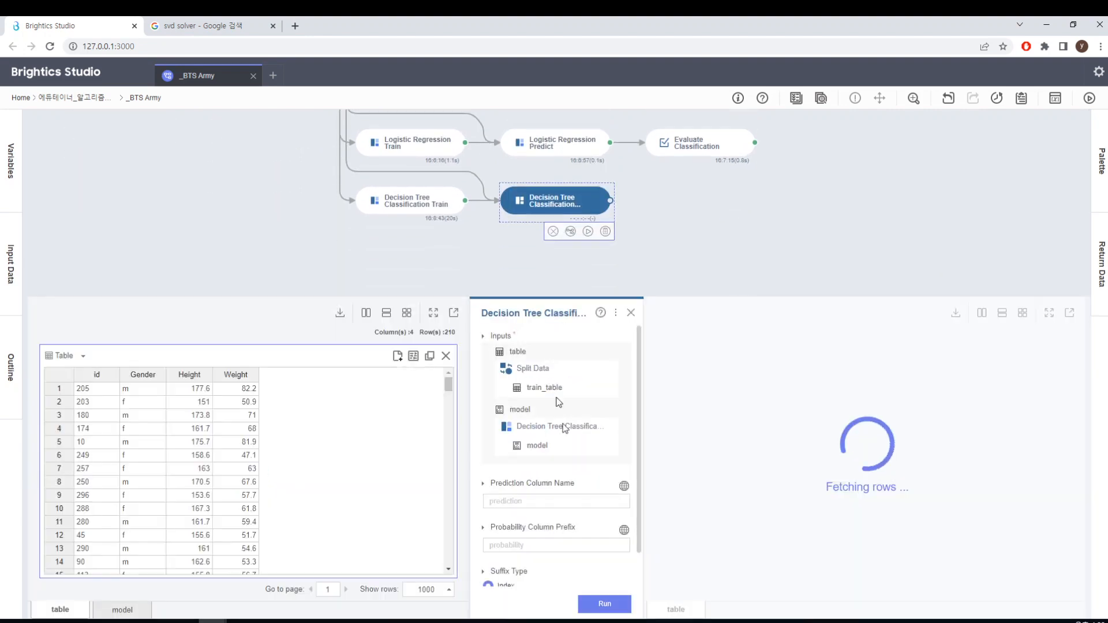
click(557, 388)
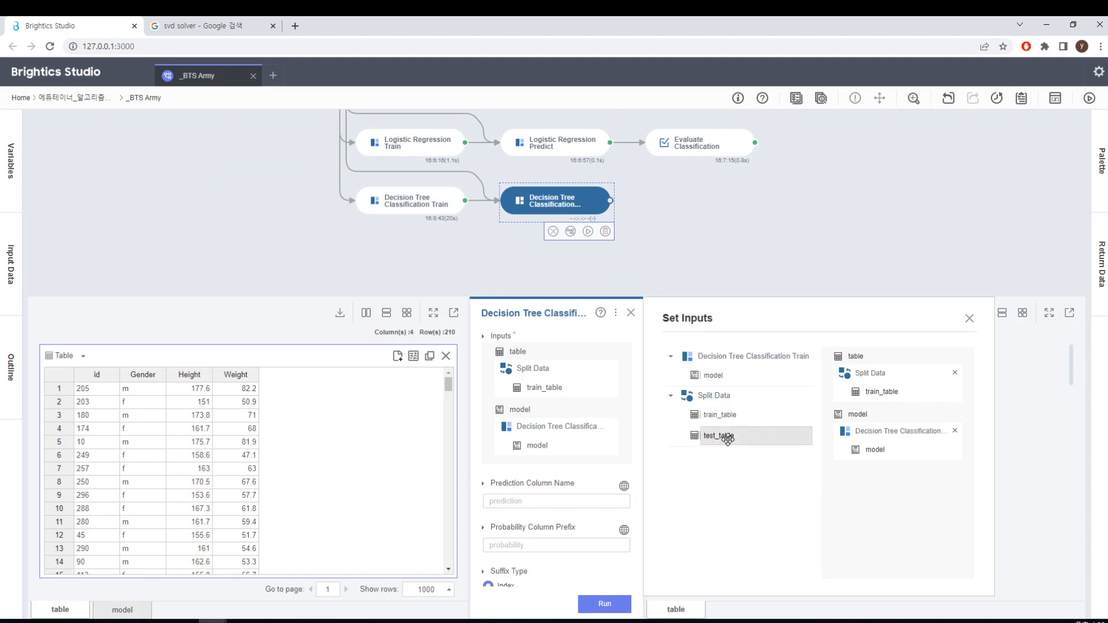
drag(722, 435, 887, 394)
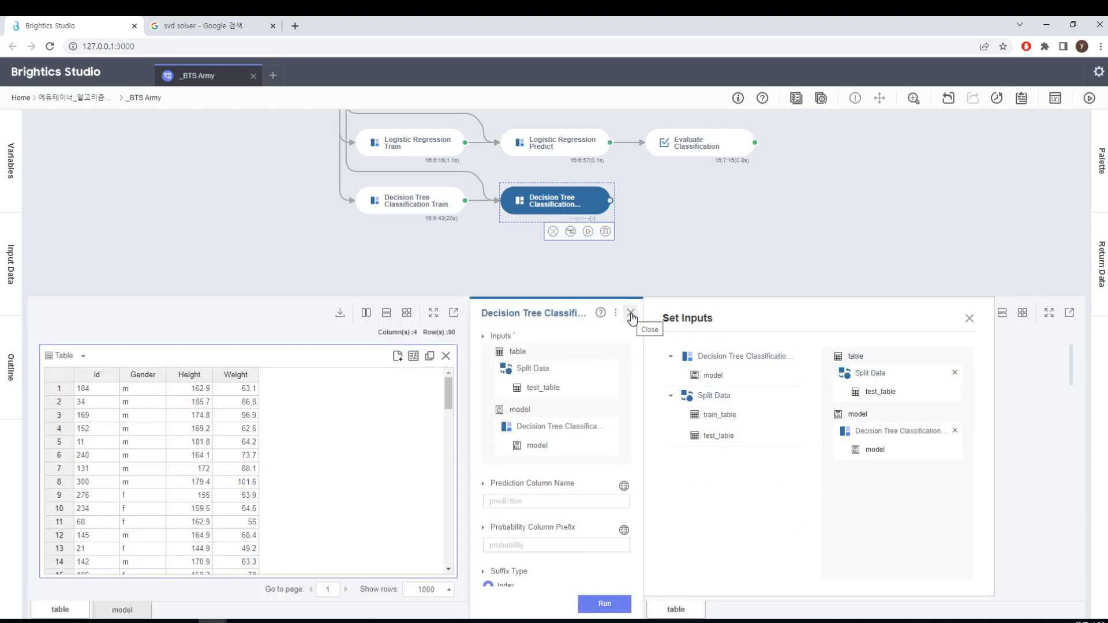
click(604, 604)
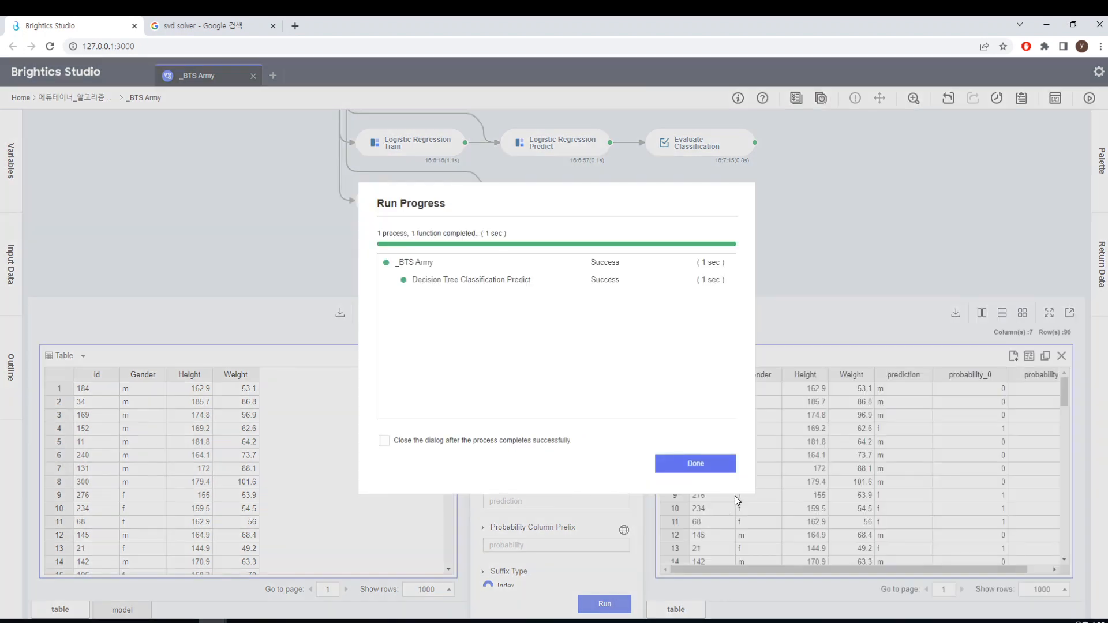
click(708, 463)
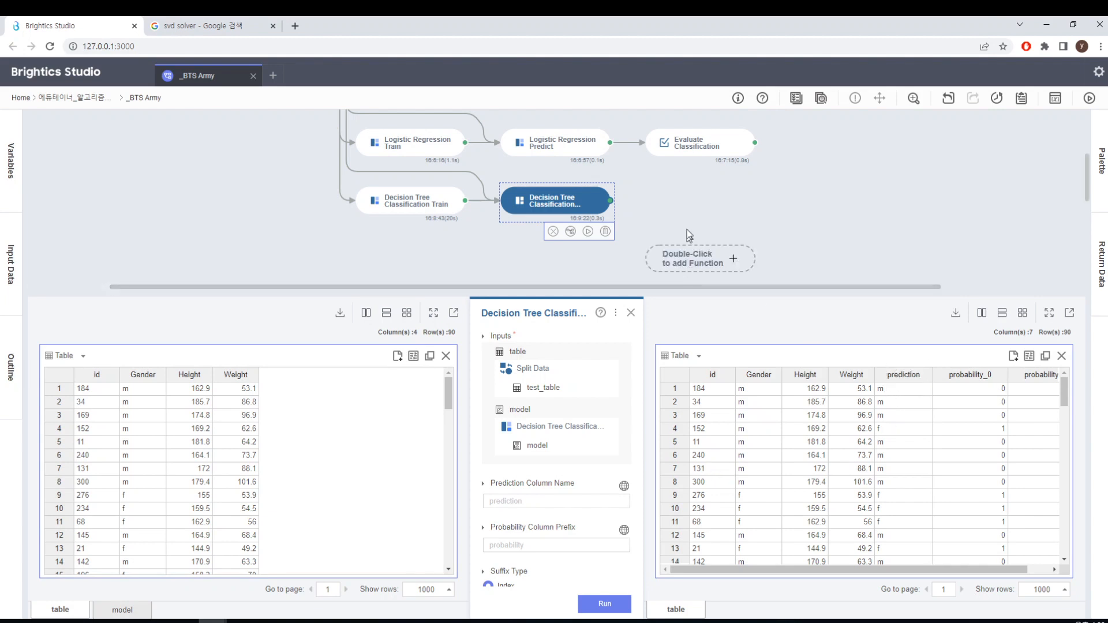
Place a copy of the logistic regression branch's Evaluate Classification after Decision Tree Classification Predict and run it
mouse_move(728, 157)
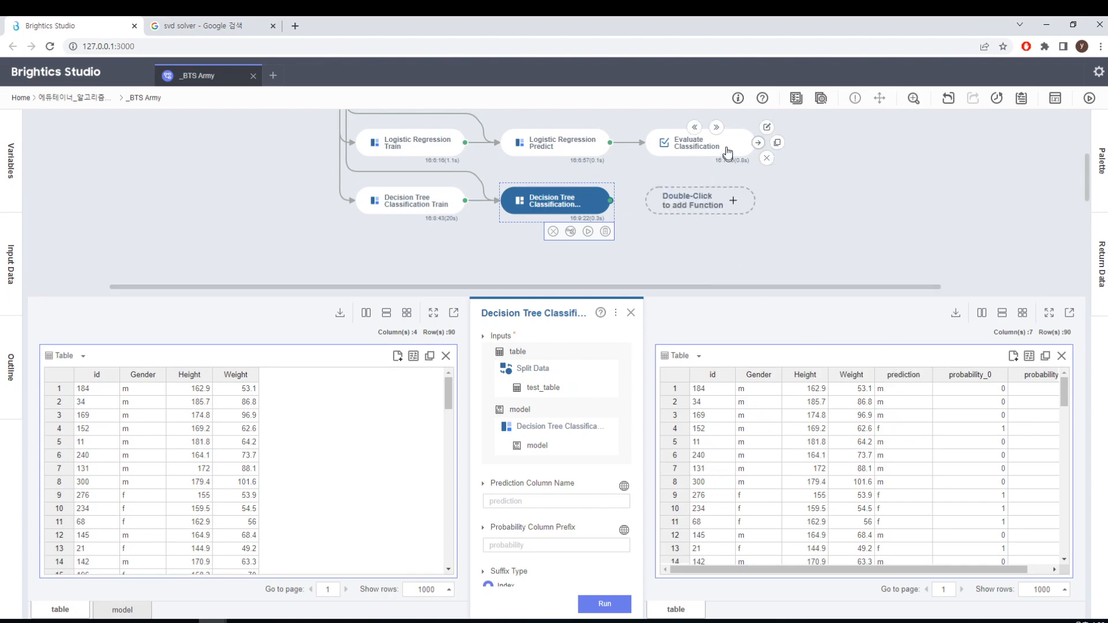
click(778, 145)
click(659, 202)
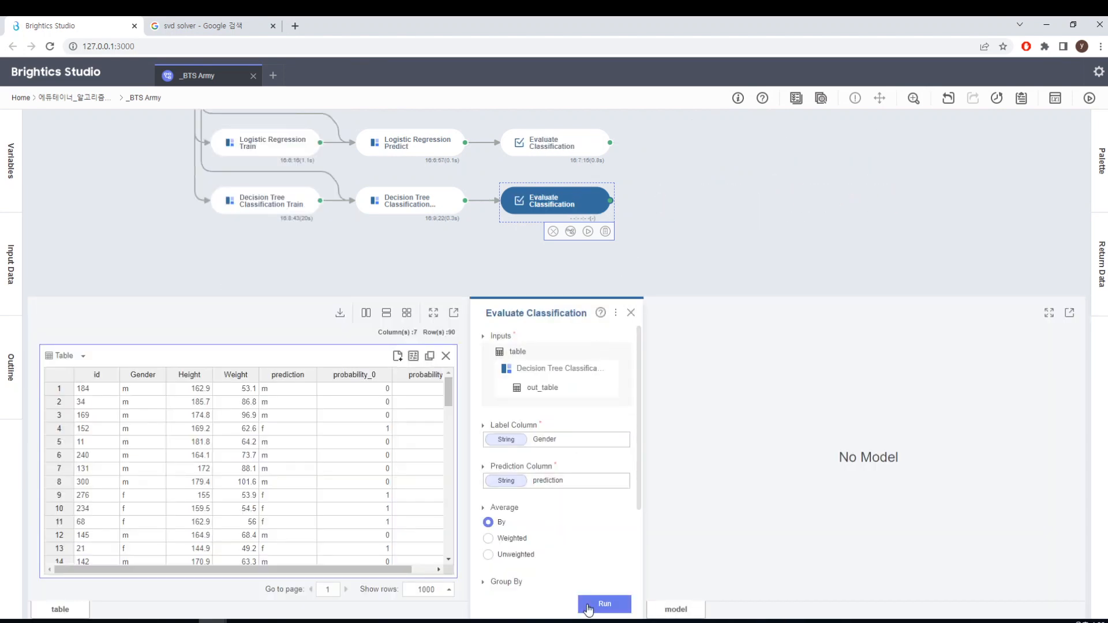
click(606, 604)
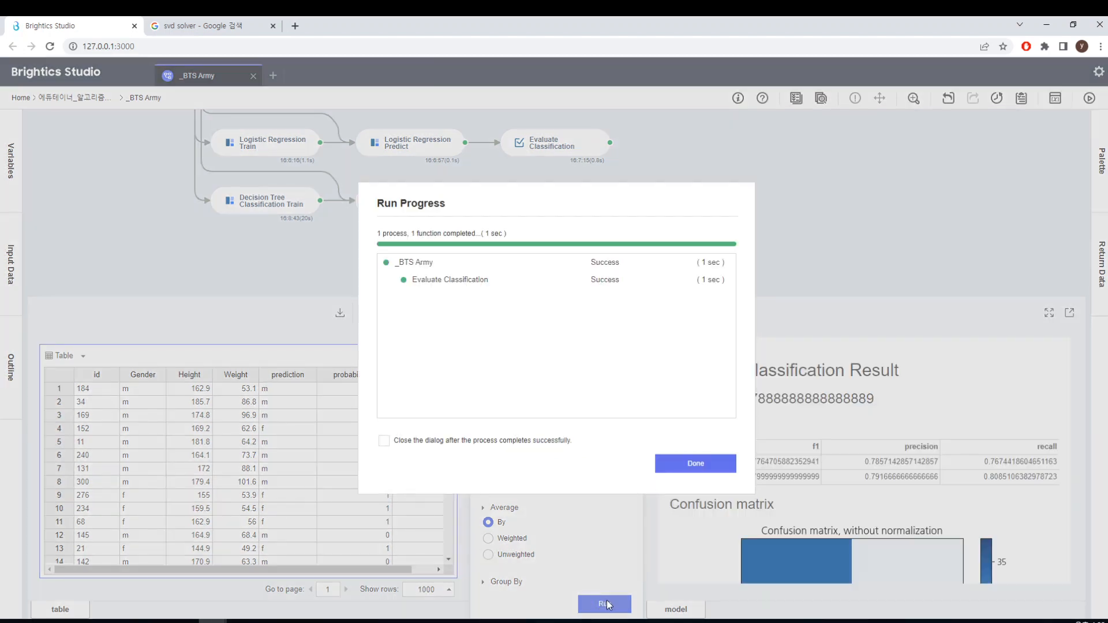
click(696, 464)
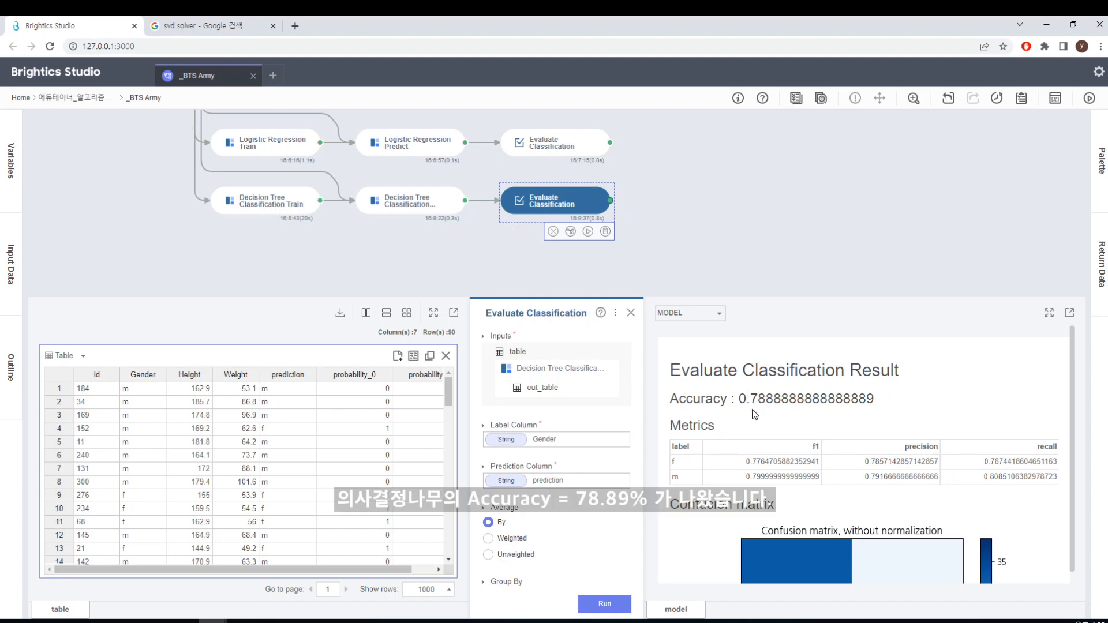
Compare the accuracy of the logistic regression and decision tree evaluations and examine the decision tree's confusion matrix
click(580, 152)
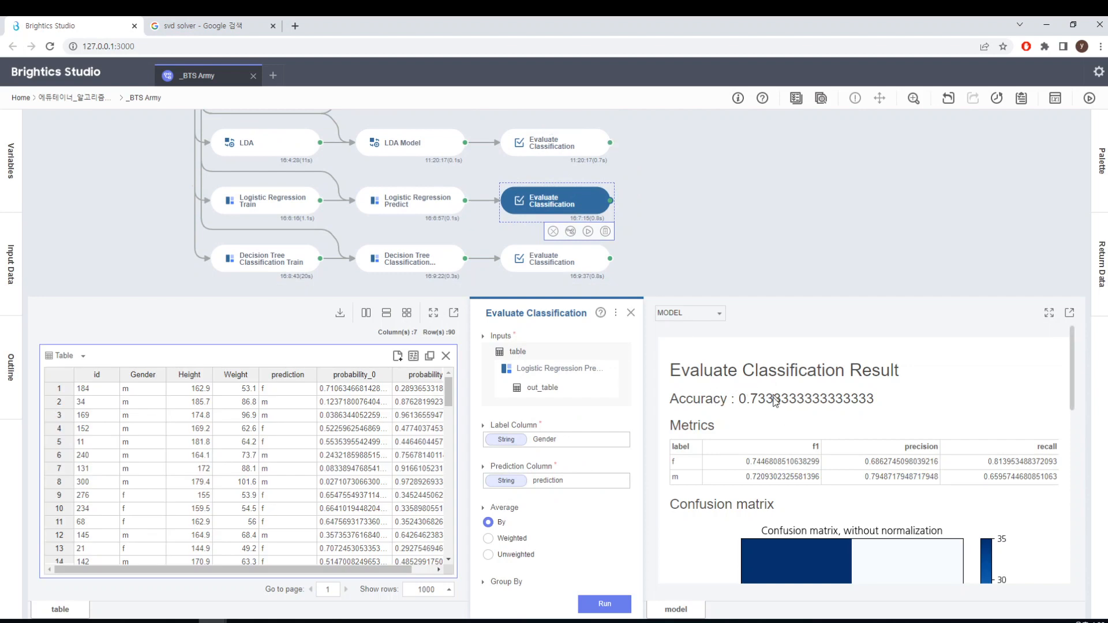
click(588, 274)
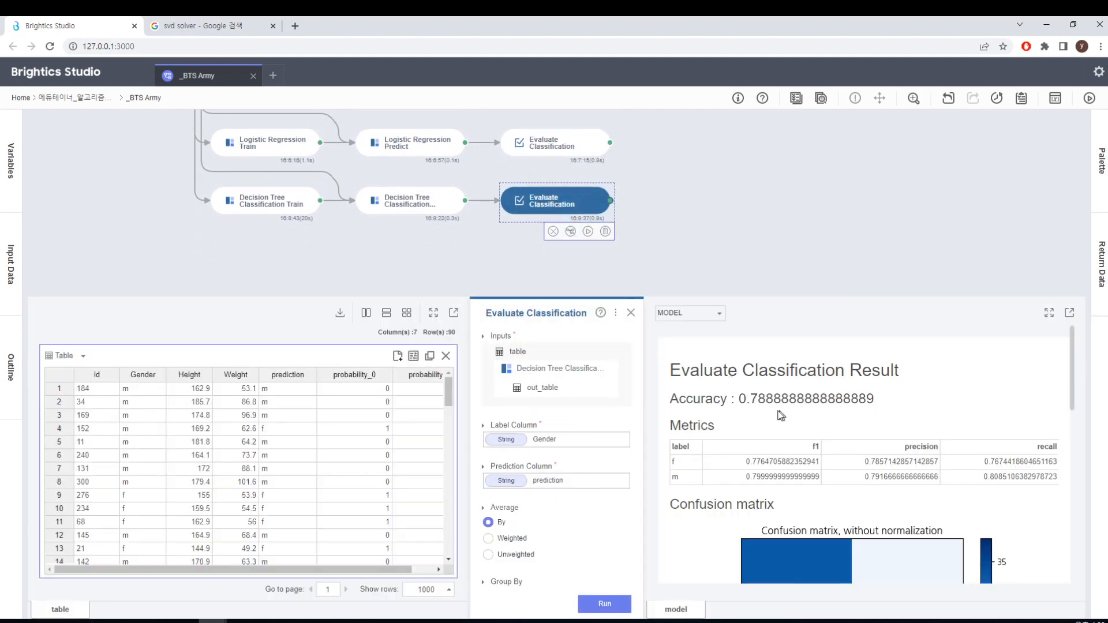
scroll(850, 450, down, 4)
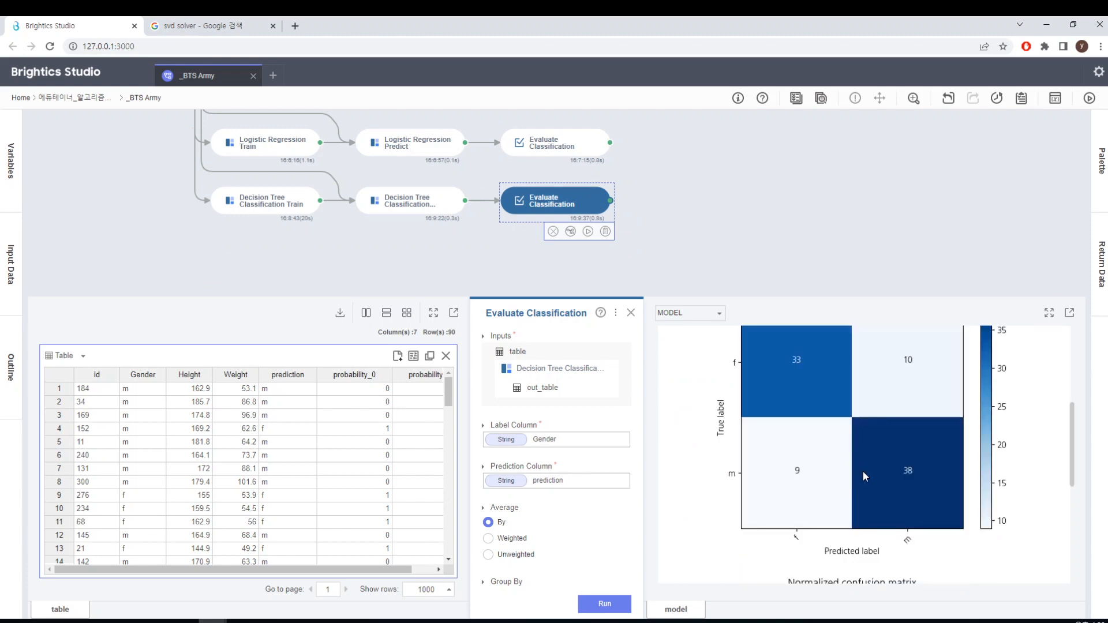
Set Max Depth to 5 in the Decision Tree Classification Train function and rerun it
scroll(863, 471, up, 4)
click(631, 313)
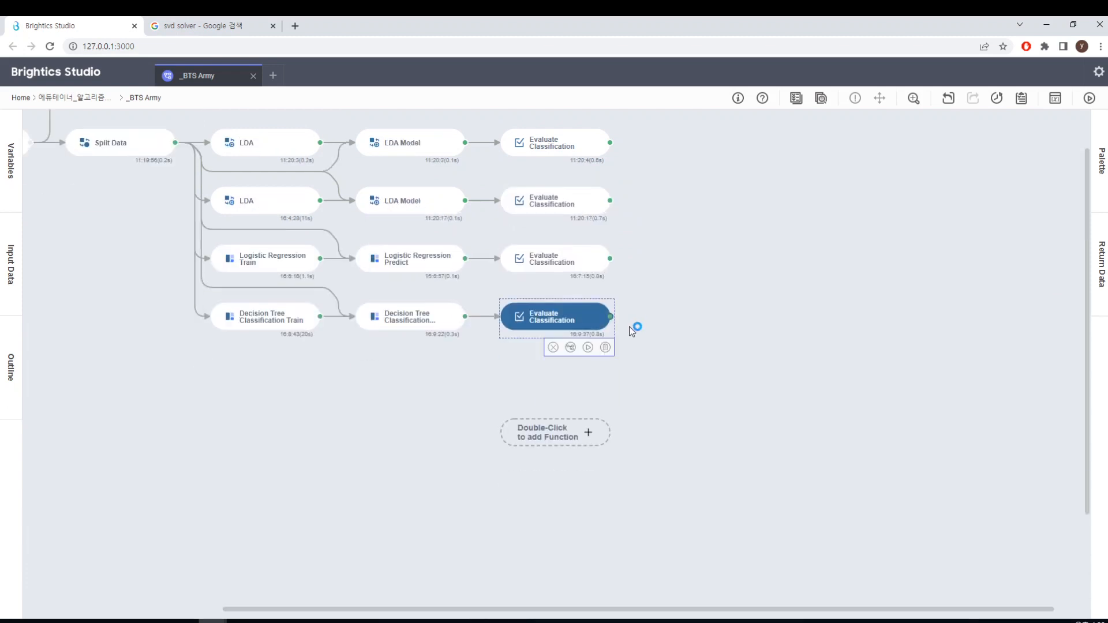
scroll(629, 327, up, 1)
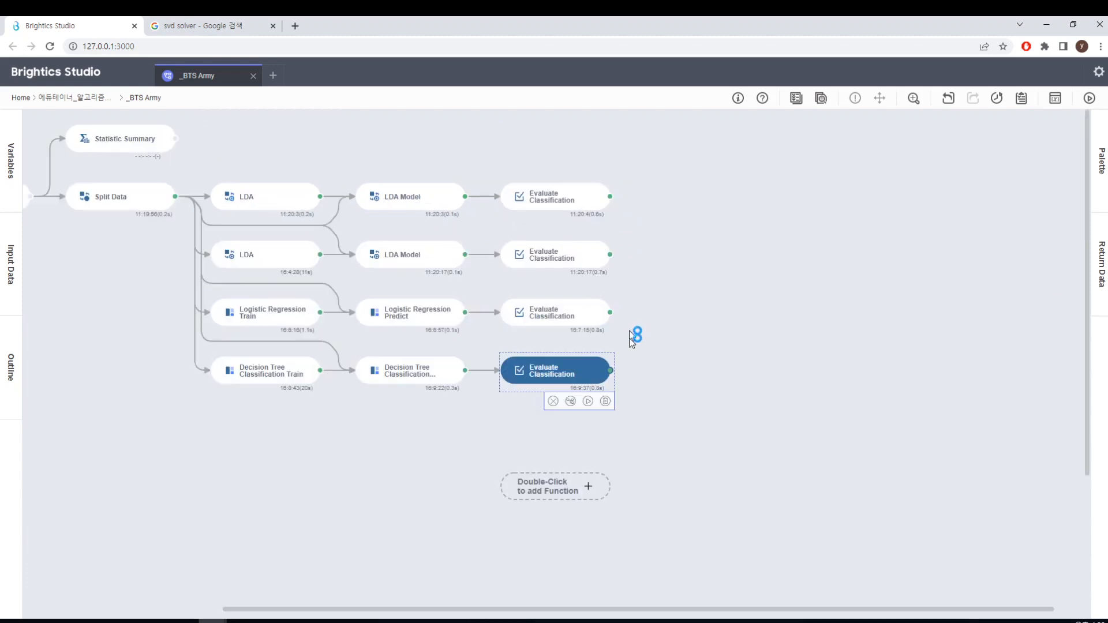
click(289, 381)
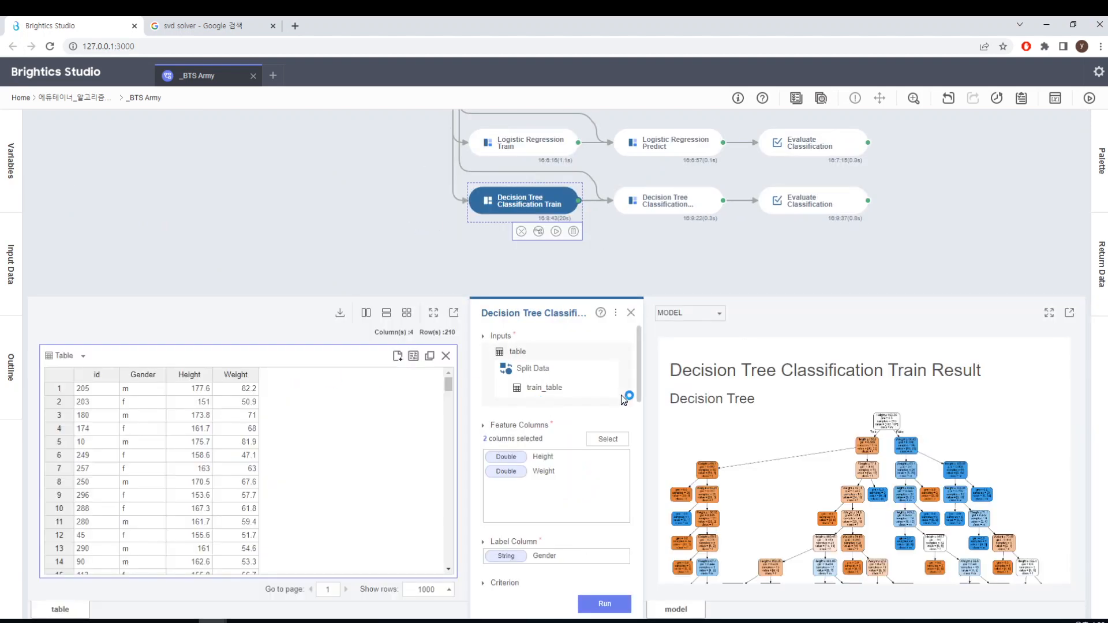
scroll(639, 427, down, 3)
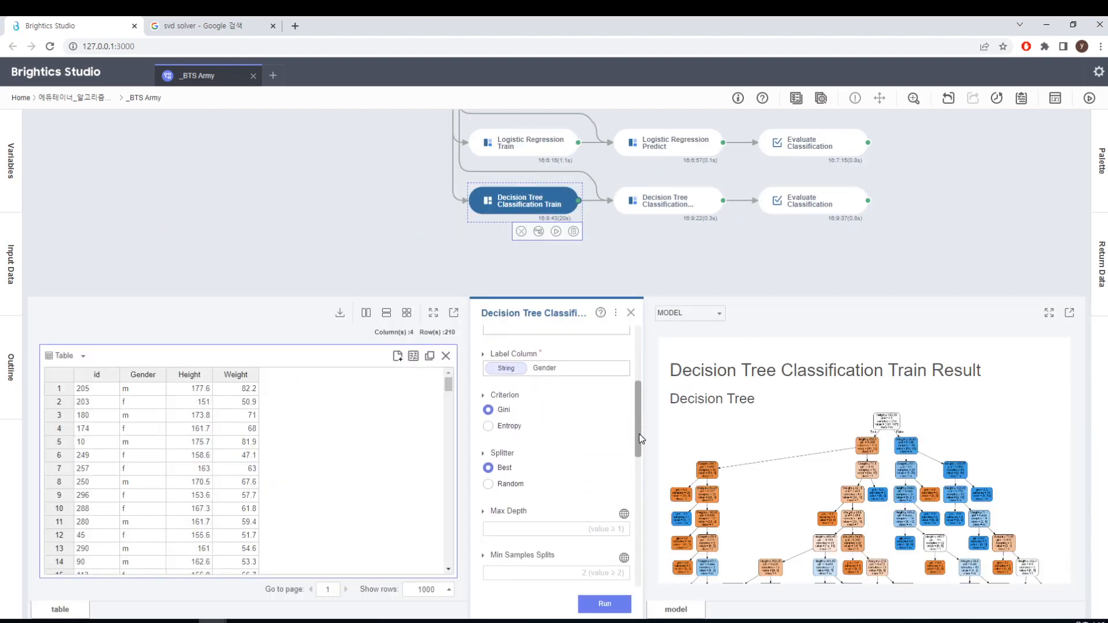
scroll(640, 441, down, 3)
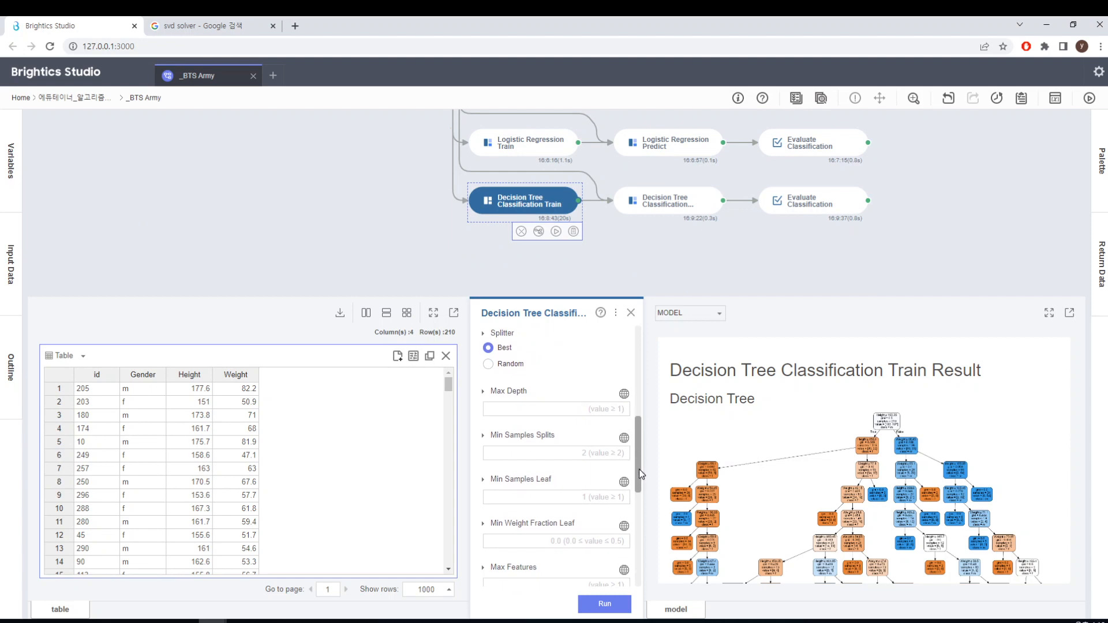
click(585, 411)
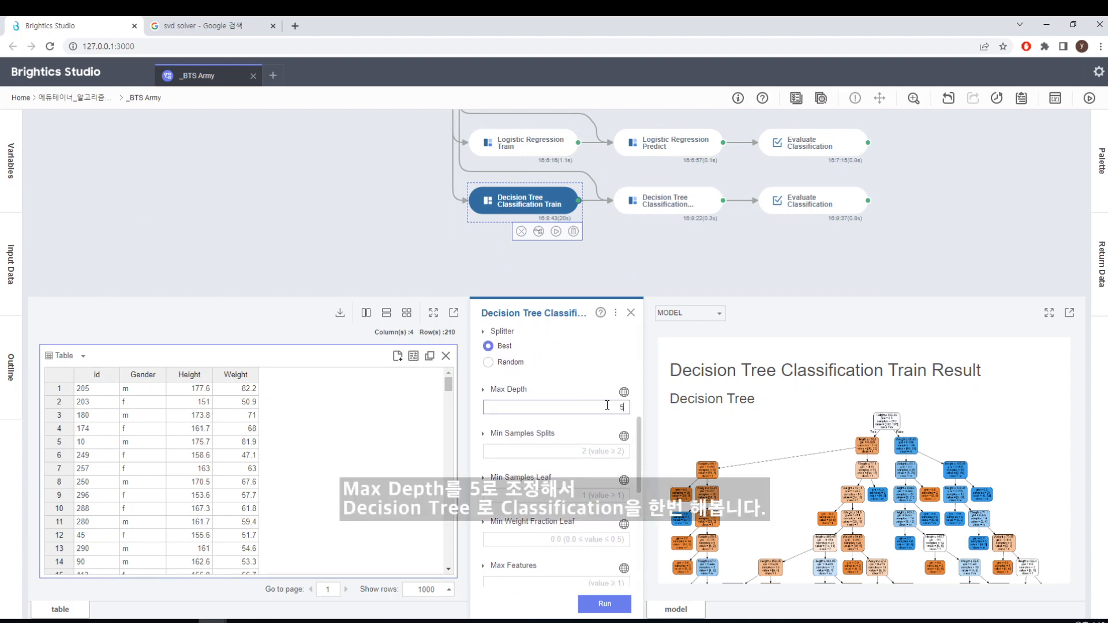
scroll(818, 480, down, 5)
scroll(819, 481, up, 5)
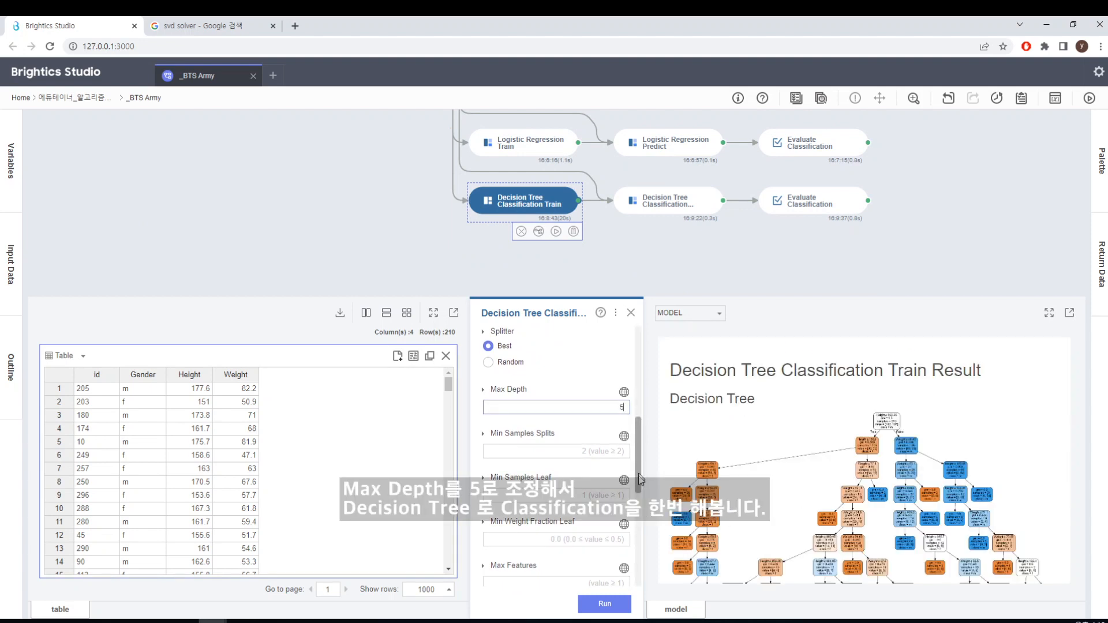
scroll(640, 486, down, 3)
scroll(639, 468, up, 5)
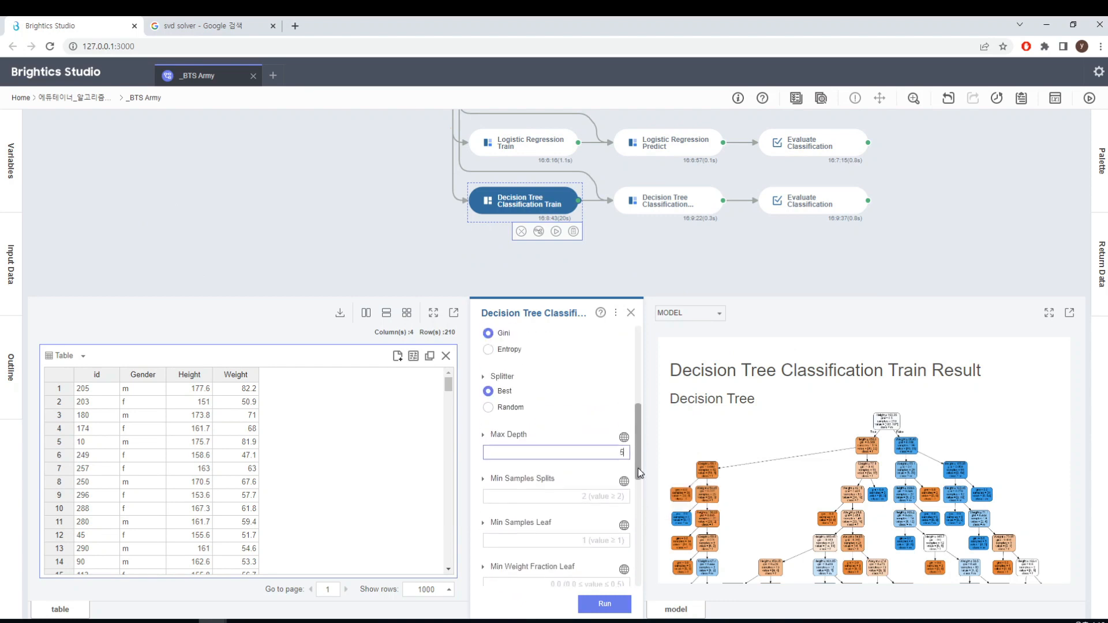
click(617, 609)
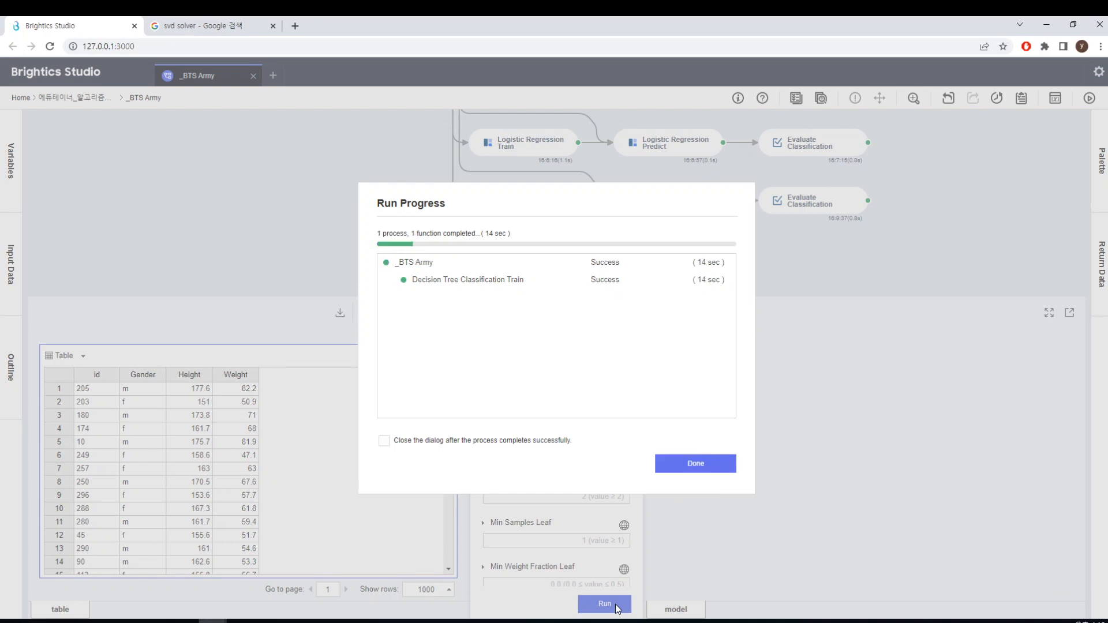
click(712, 467)
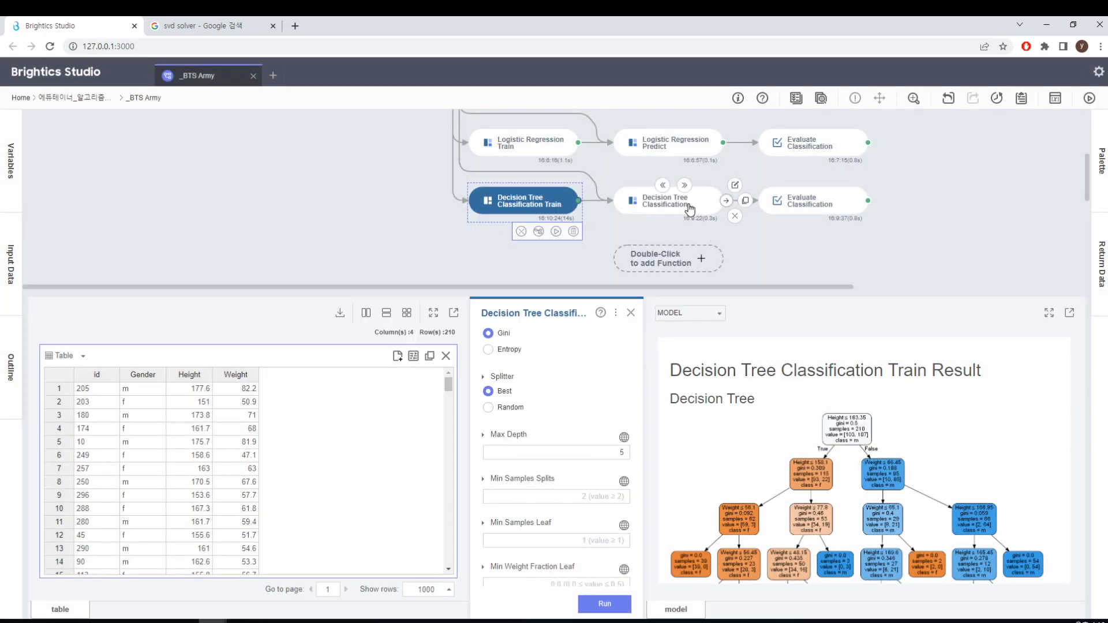
Examine the retrained decision tree diagram in the Decision Tree Classification Train result
click(690, 208)
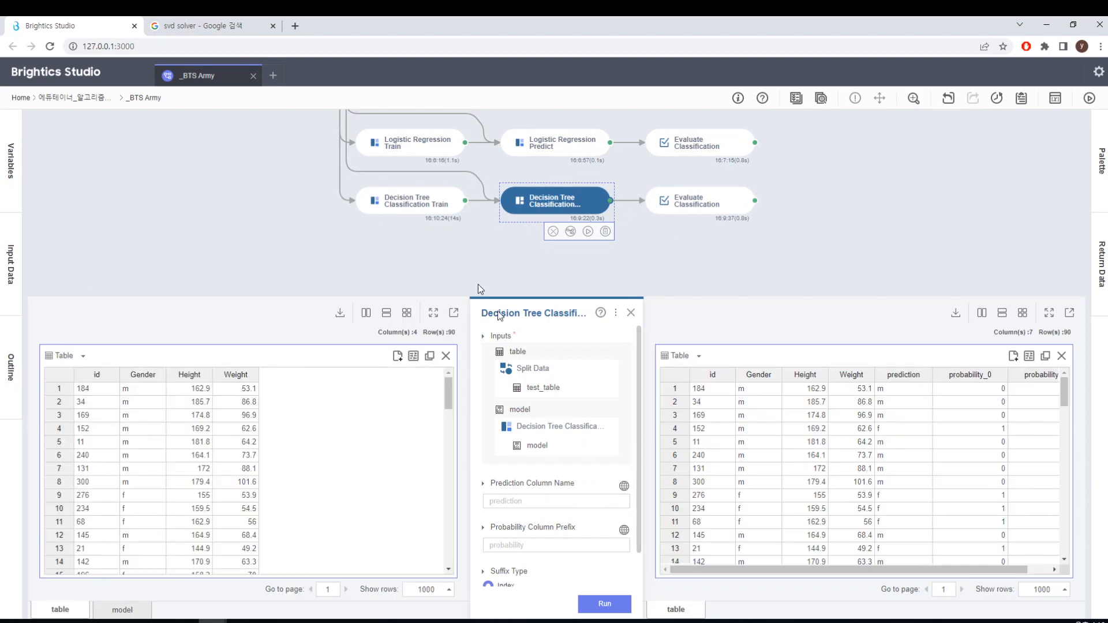
click(419, 202)
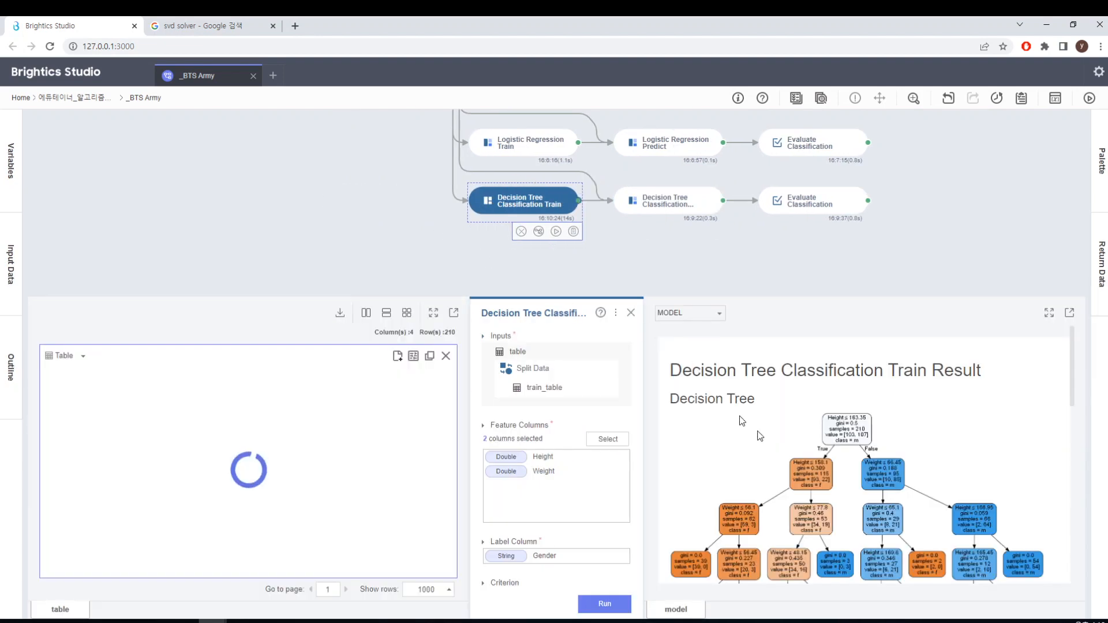
scroll(837, 470, down, 10)
scroll(836, 470, up, 10)
scroll(838, 476, down, 3)
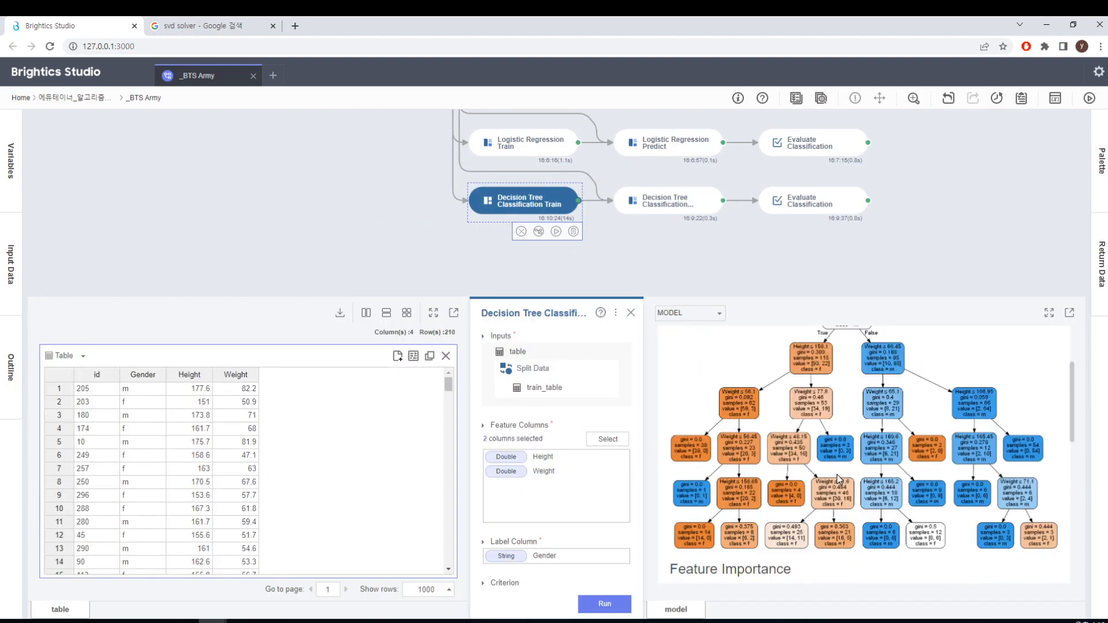
scroll(843, 488, up, 3)
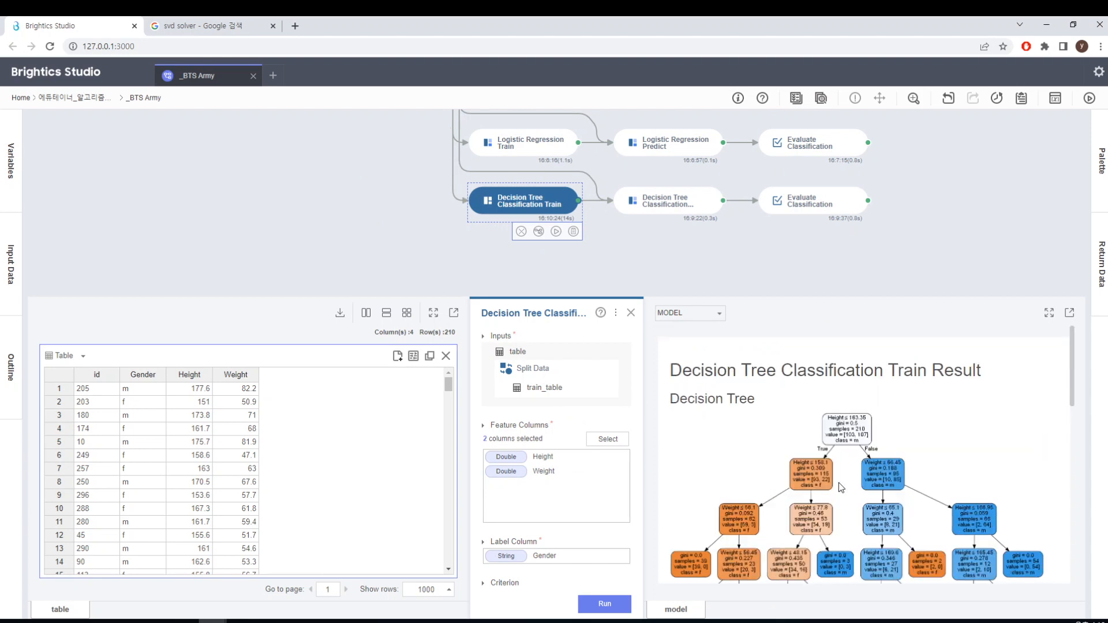
Rerun Decision Tree Classification Predict on the test table with the retrained model
click(686, 214)
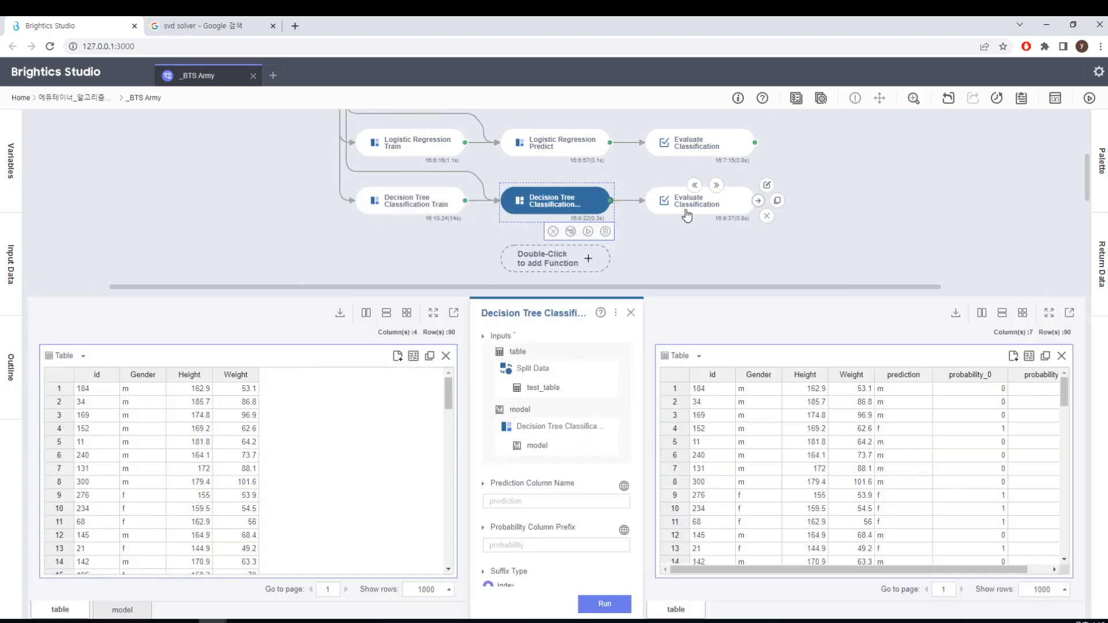
click(598, 605)
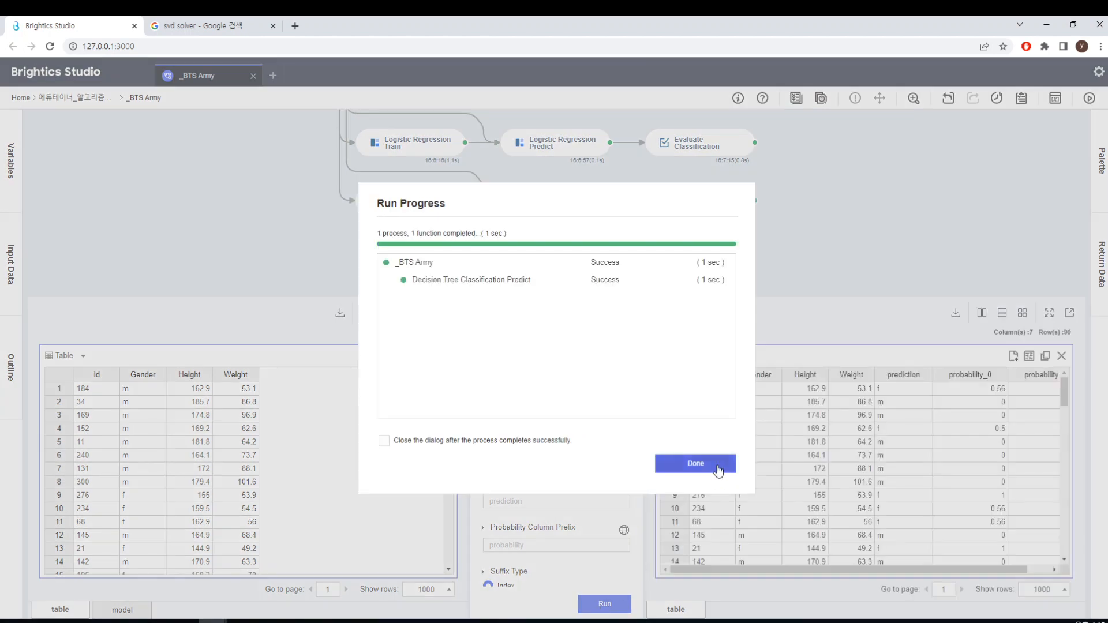
click(710, 462)
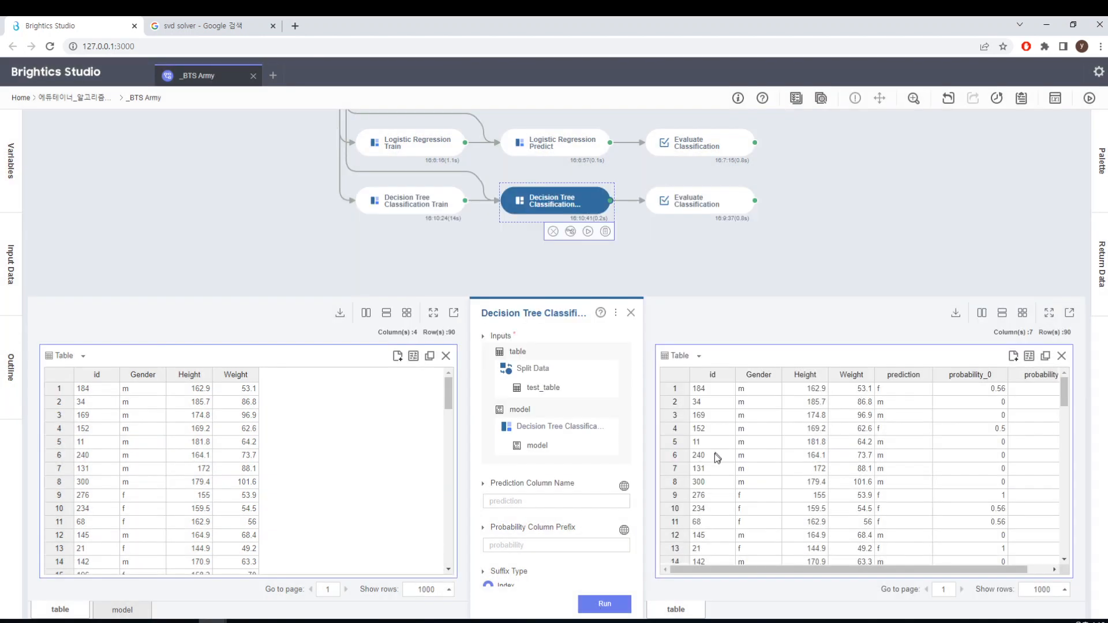
Rerun the decision tree branch's Evaluate Classification on the updated predictions
click(705, 202)
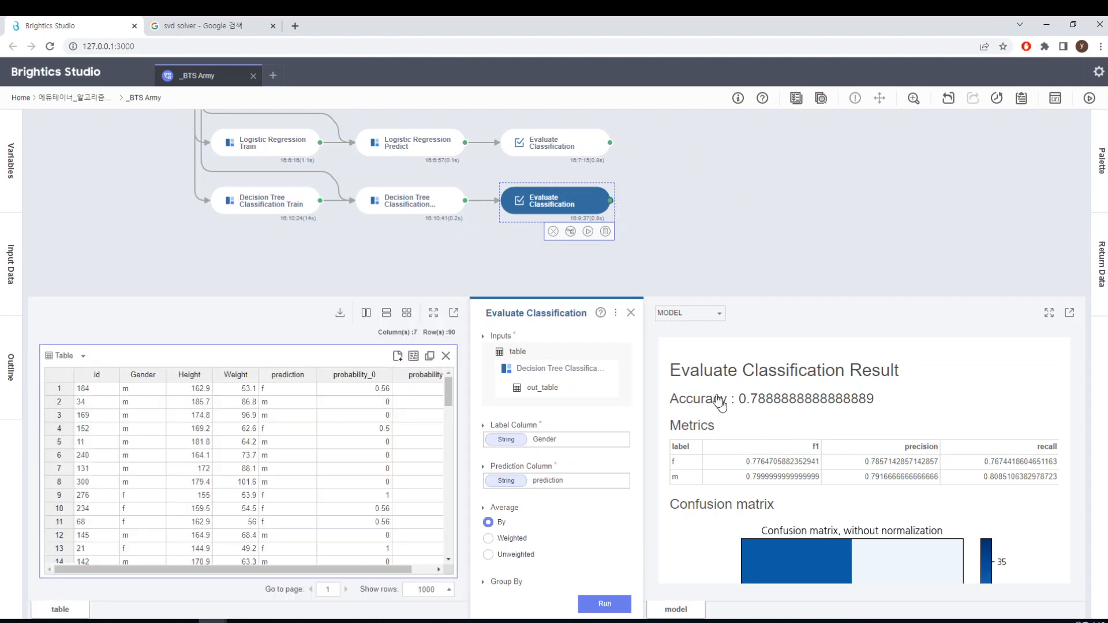
click(612, 607)
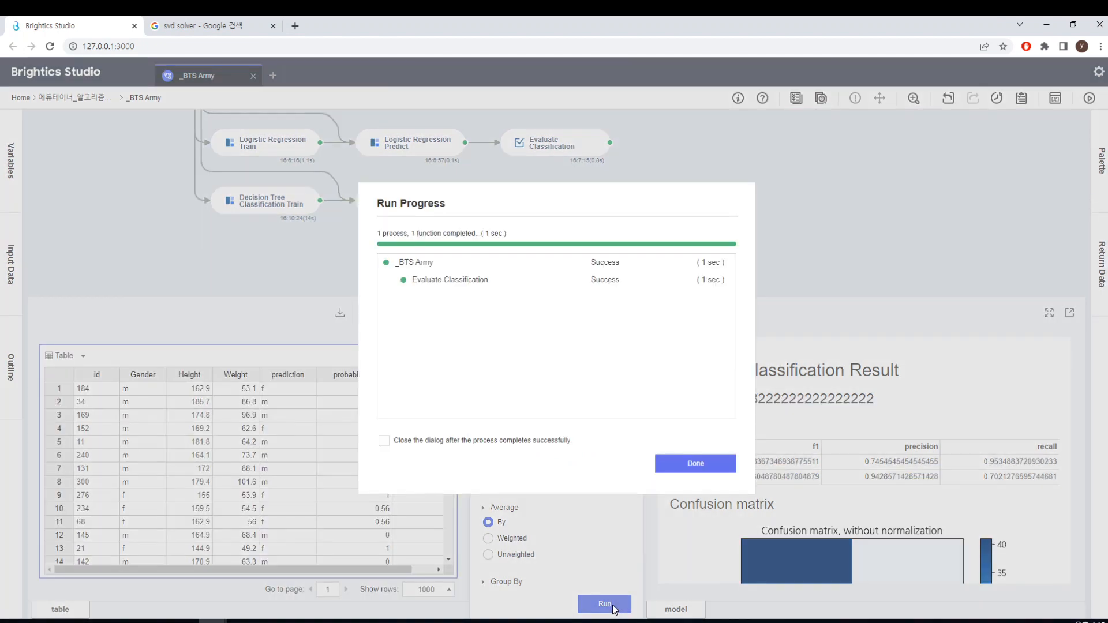
click(701, 463)
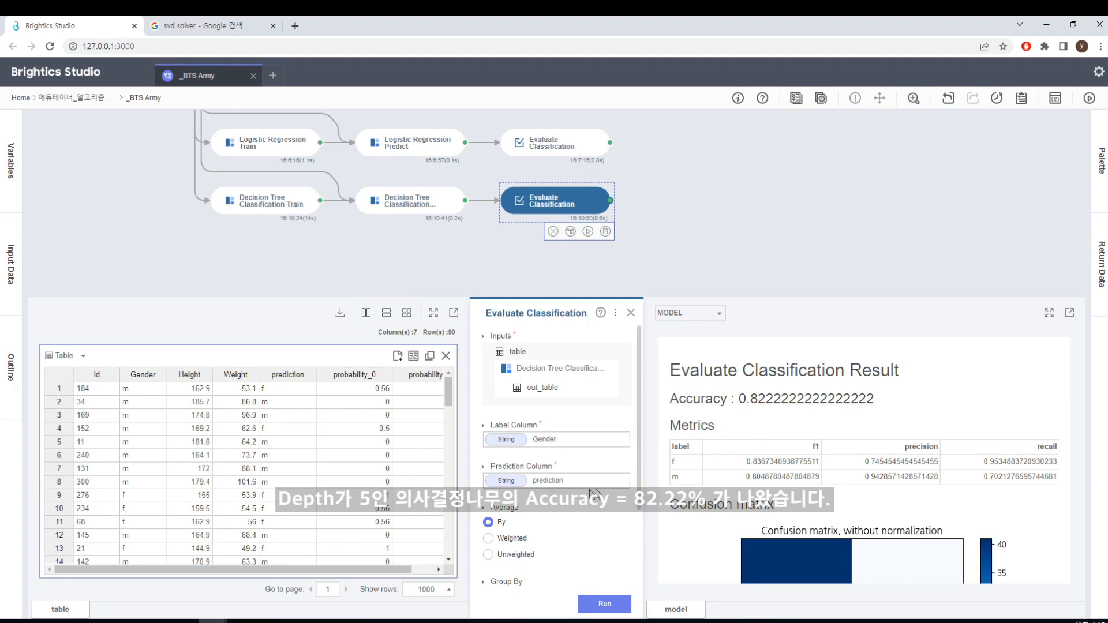
Compare the accuracy of the depth-limited decision tree evaluation with that of the first LDA branch's evaluation
mouse_move(639, 424)
mouse_down()
mouse_move(640, 547)
mouse_move(642, 413)
mouse_up()
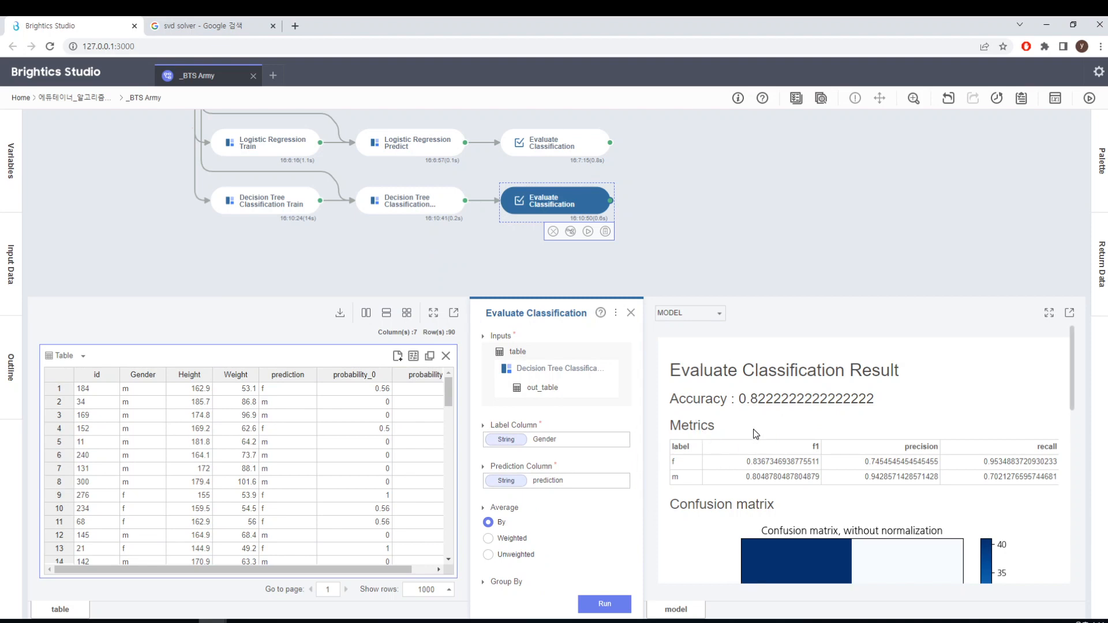
click(632, 312)
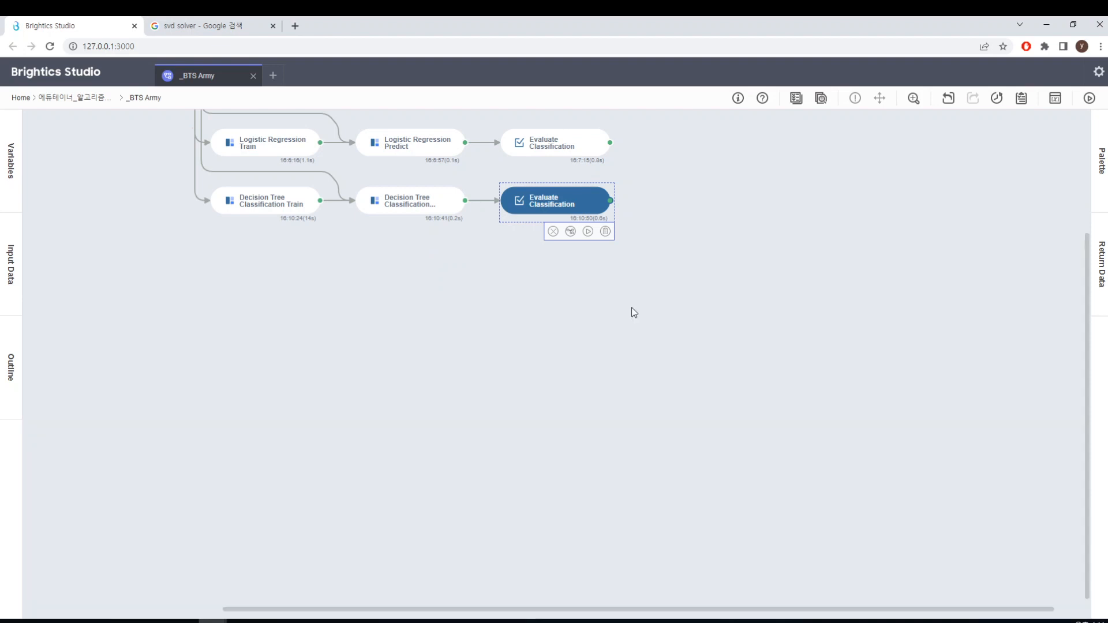
click(579, 205)
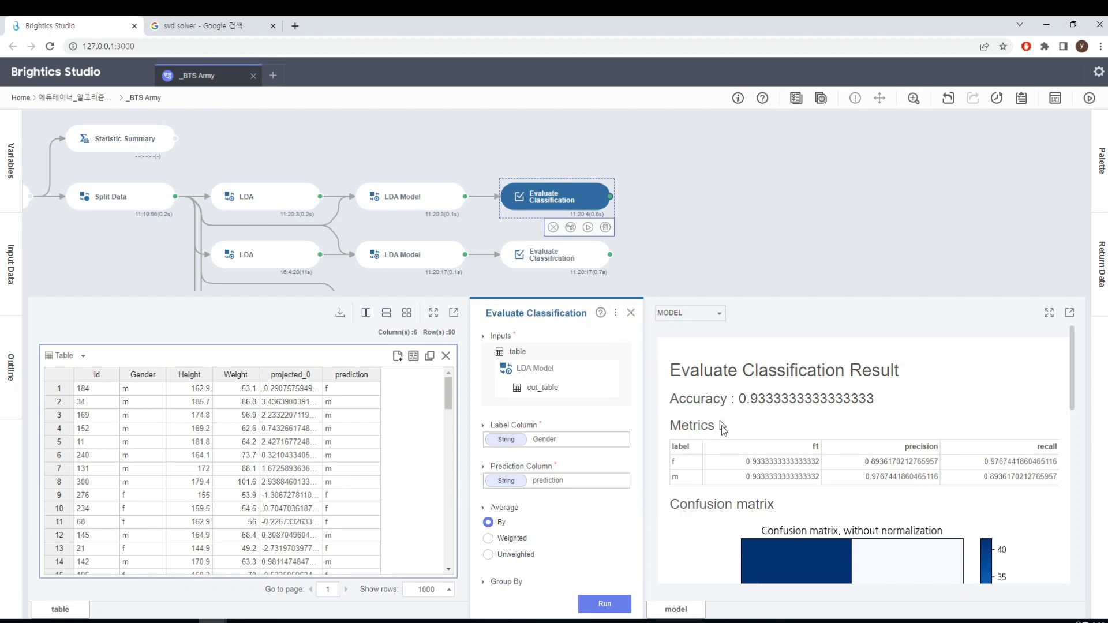
click(631, 313)
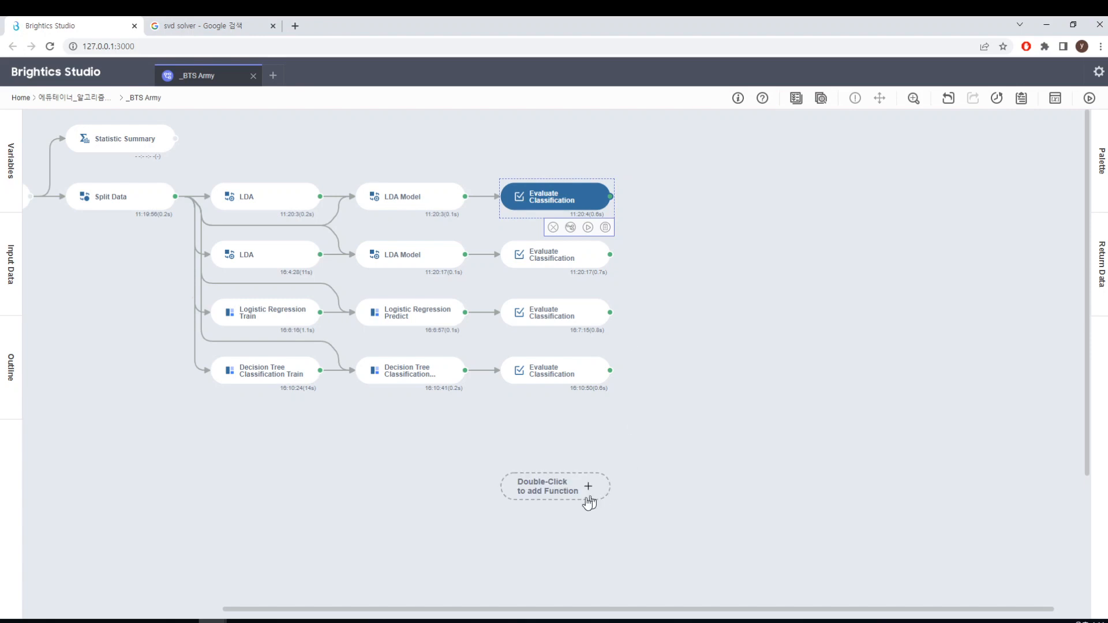